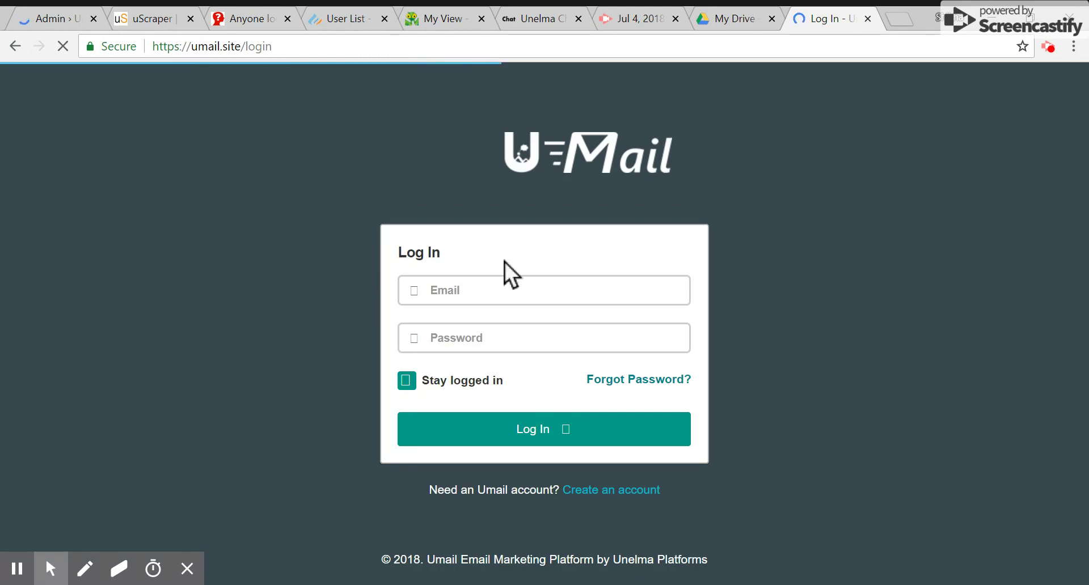
# Start creating a Umail account, review the subscription plans and register for the Forever Free plan.
pyautogui.click(620, 491)
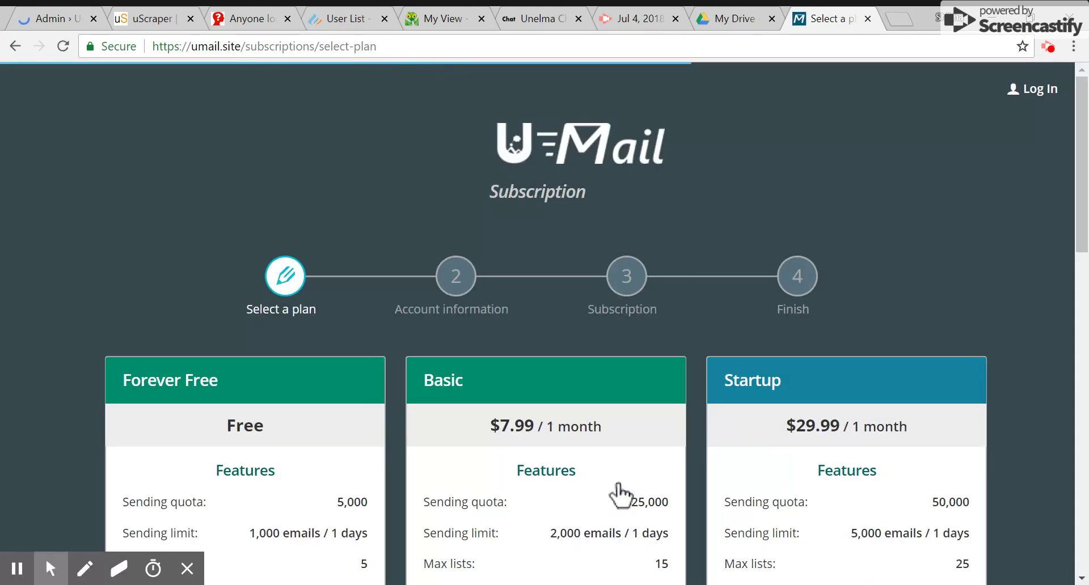
pyautogui.scroll(-4, 620, 496)
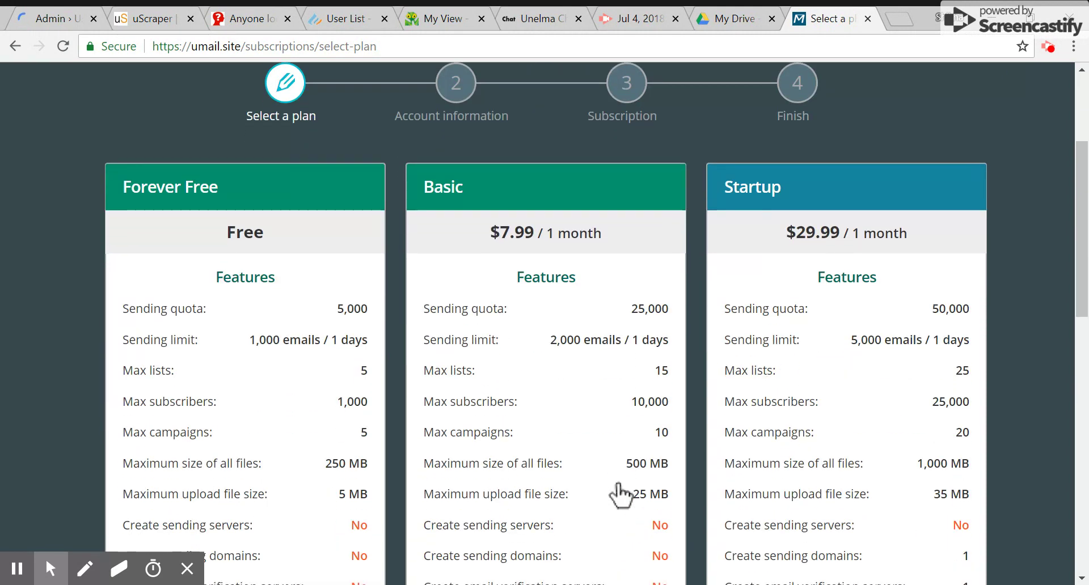
pyautogui.scroll(-1, 620, 496)
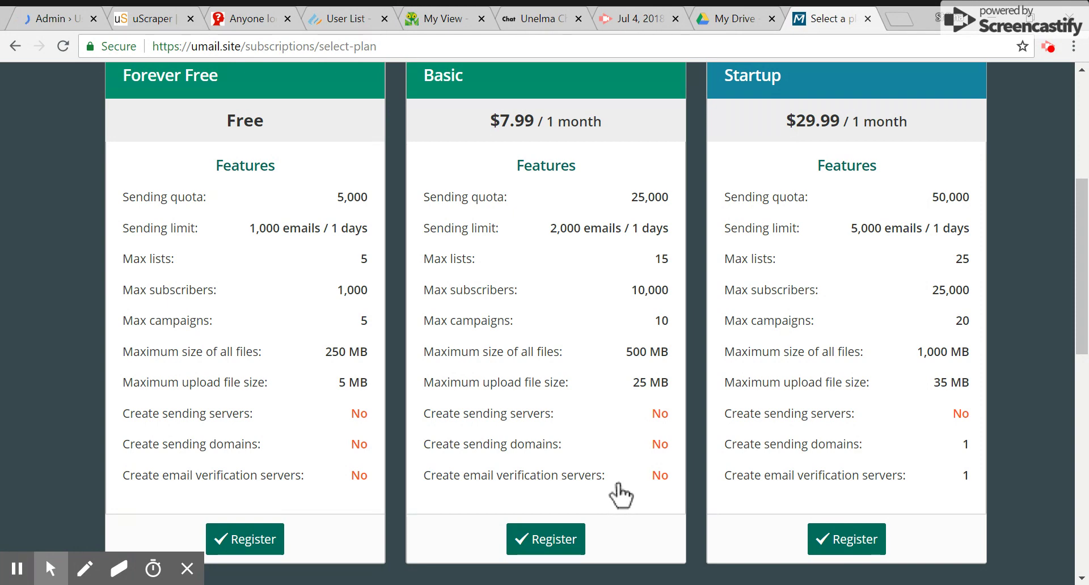
pyautogui.scroll(-8, 621, 496)
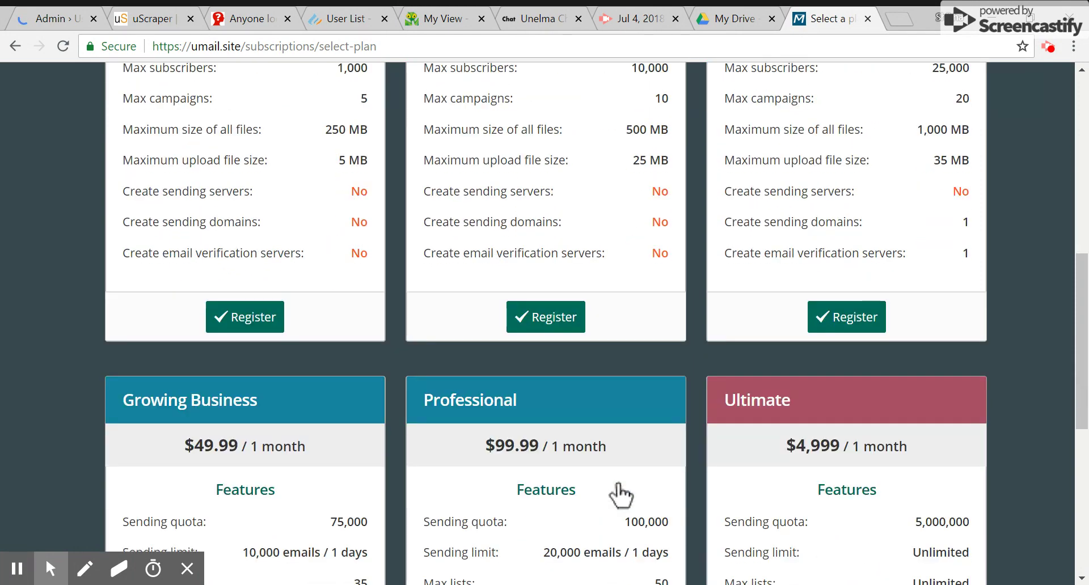
pyautogui.scroll(-2, 621, 497)
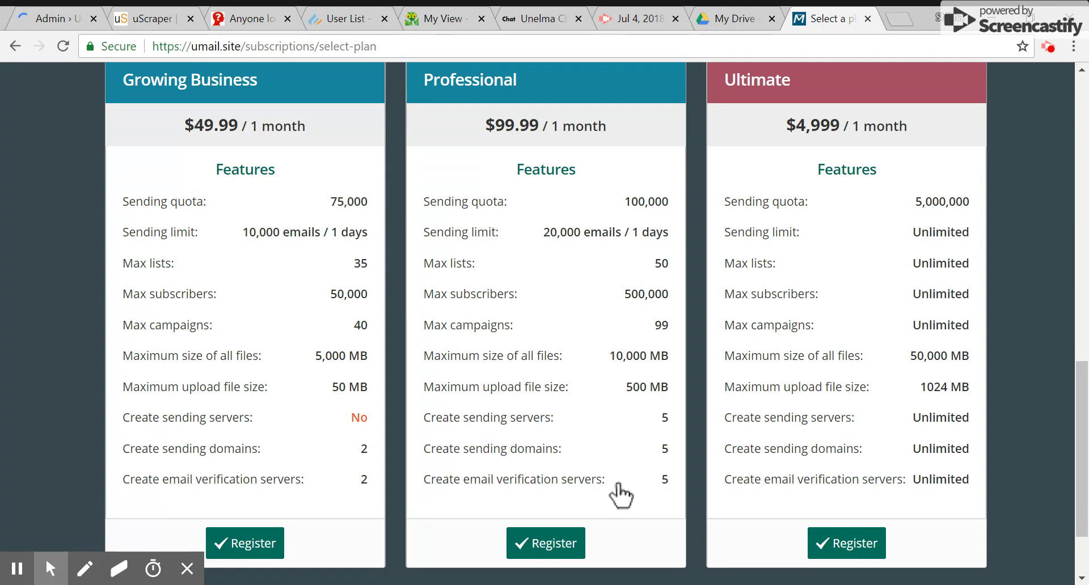
pyautogui.scroll(10, 621, 497)
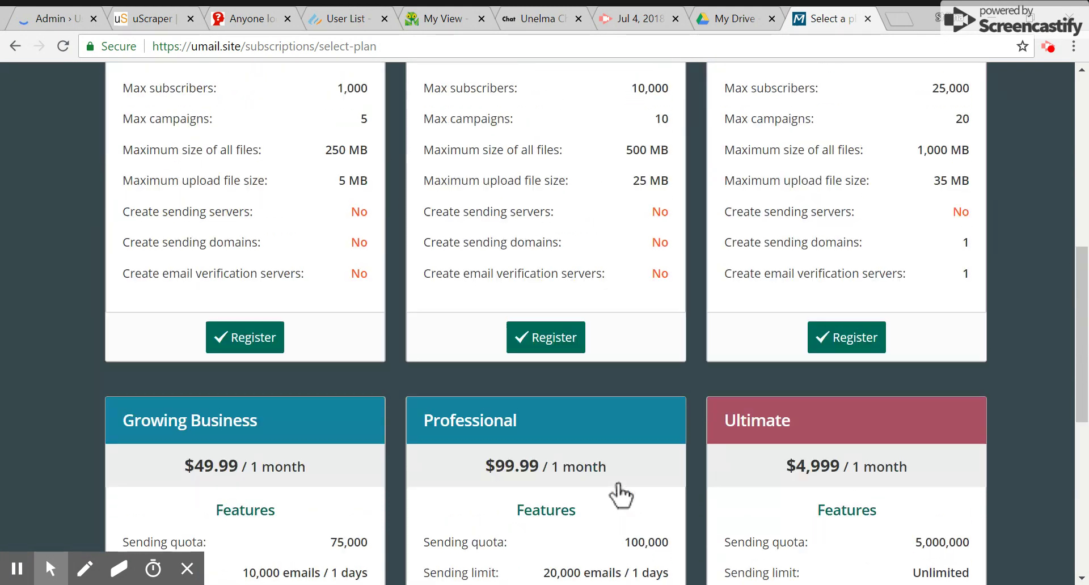
pyautogui.scroll(-2, 621, 496)
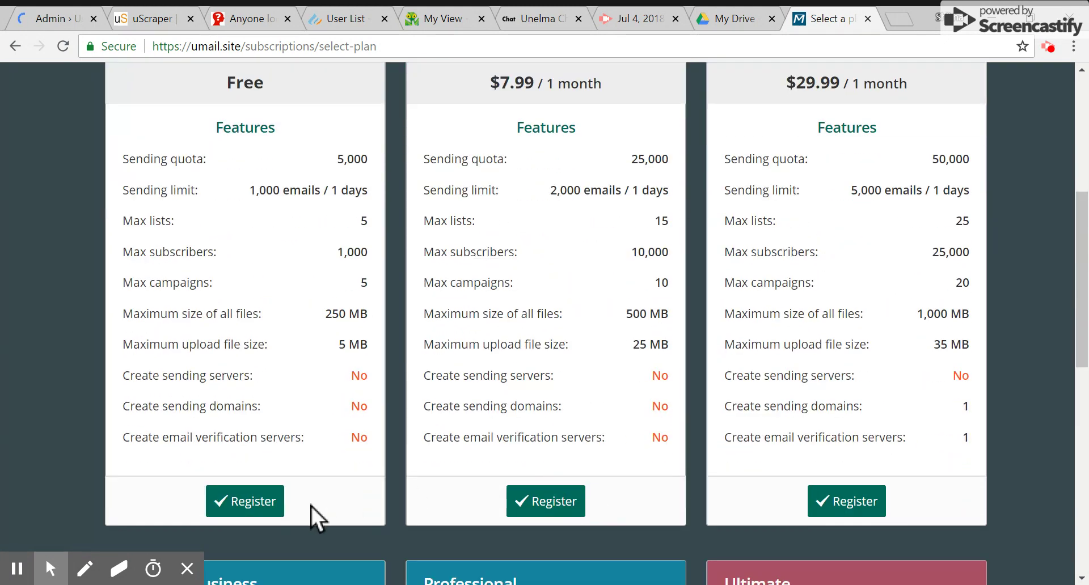
pyautogui.click(267, 500)
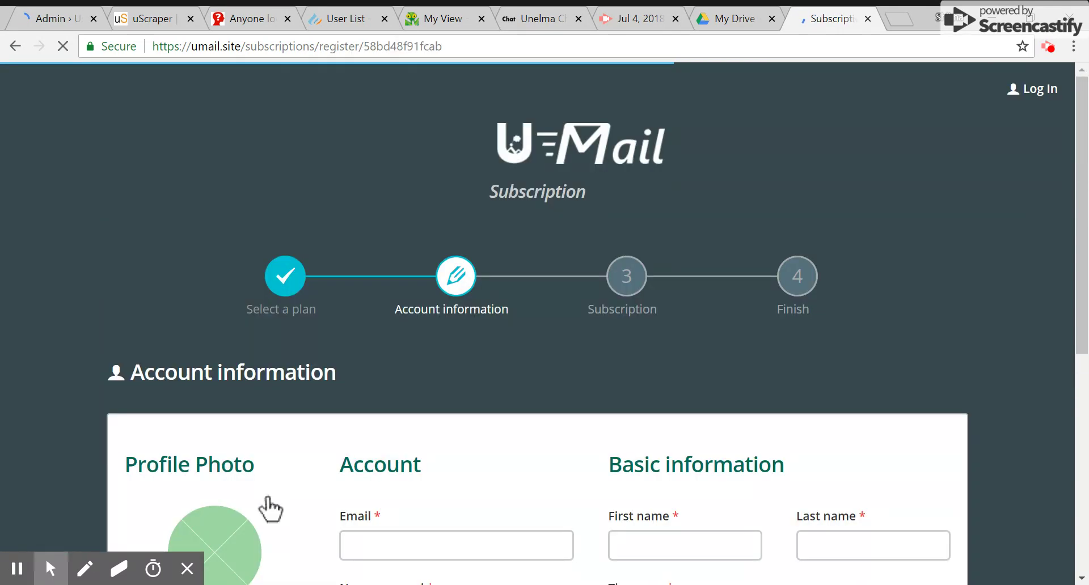
# Fill in the account's email address and the first and last name in the account information form.
pyautogui.scroll(-3, 271, 509)
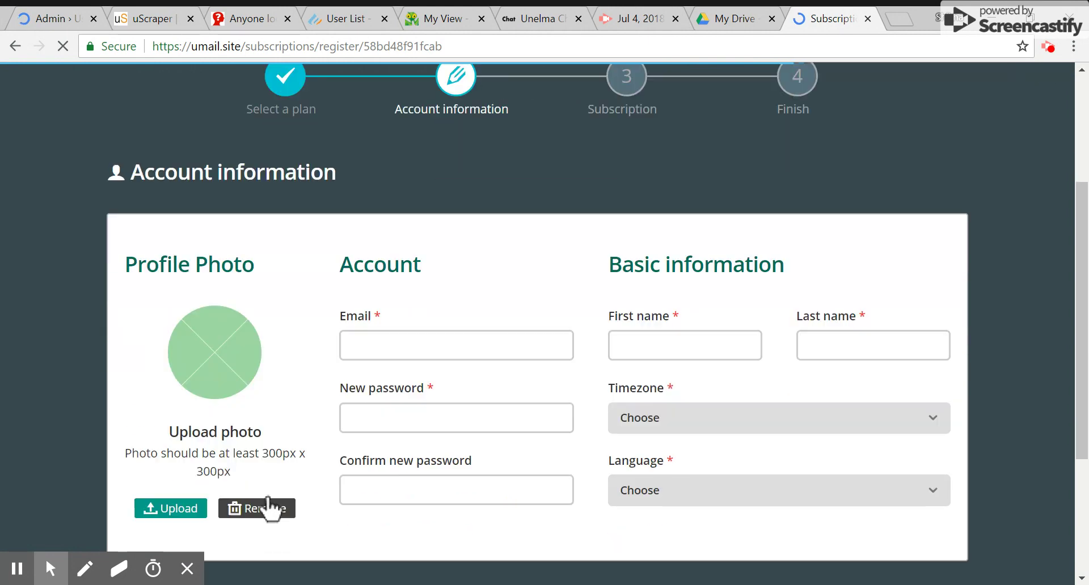
pyautogui.click(408, 340)
pyautogui.click(418, 357)
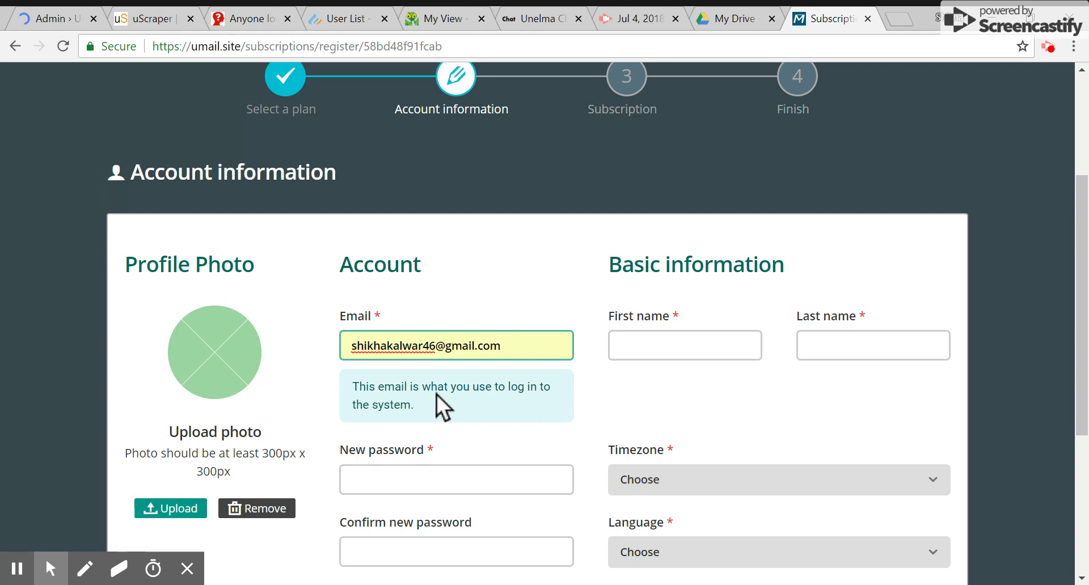
pyautogui.click(437, 345)
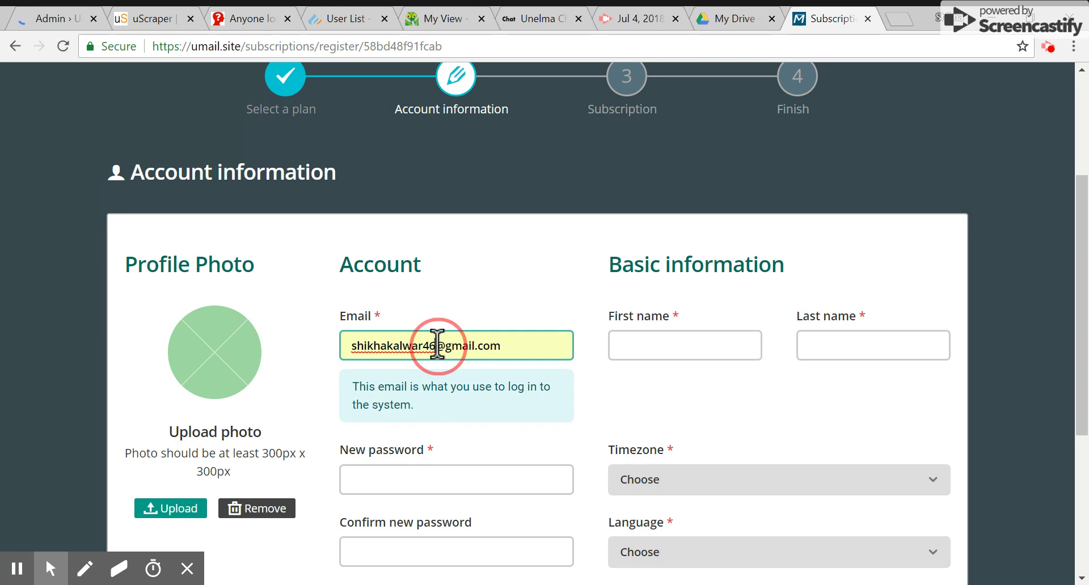
pyautogui.press('BackSpace')
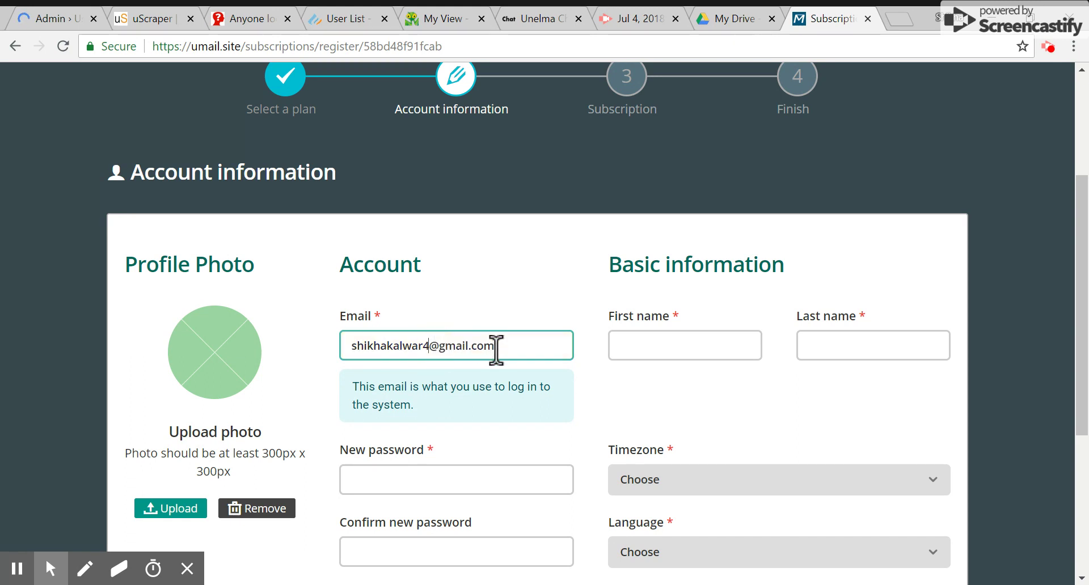
pyautogui.click(506, 350)
pyautogui.scroll(-1, 506, 349)
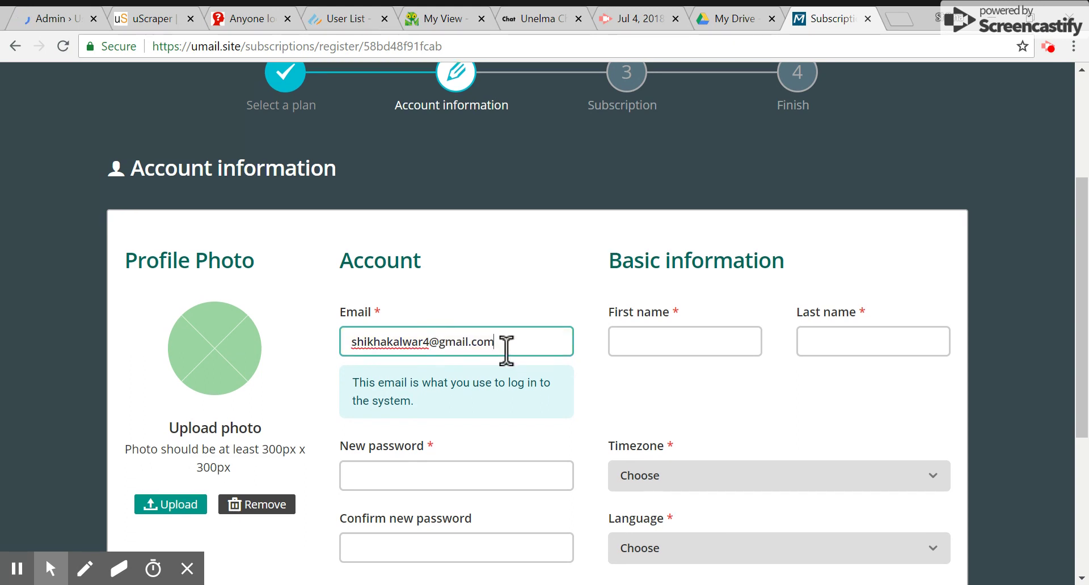
pyautogui.click(636, 335)
pyautogui.click(641, 354)
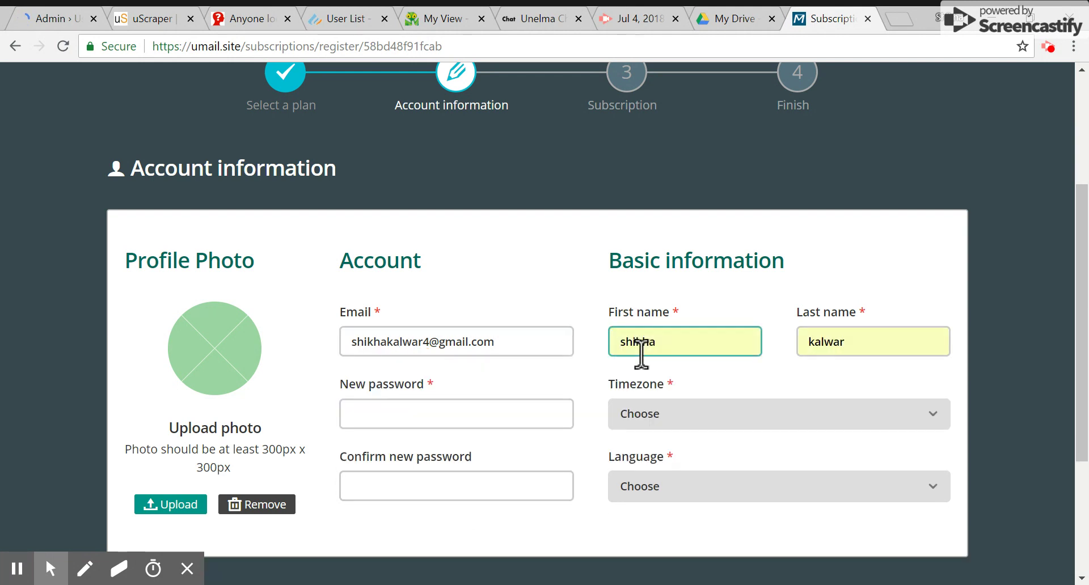
# Enter the new account password and repeat it in the confirmation field.
pyautogui.scroll(-1, 645, 364)
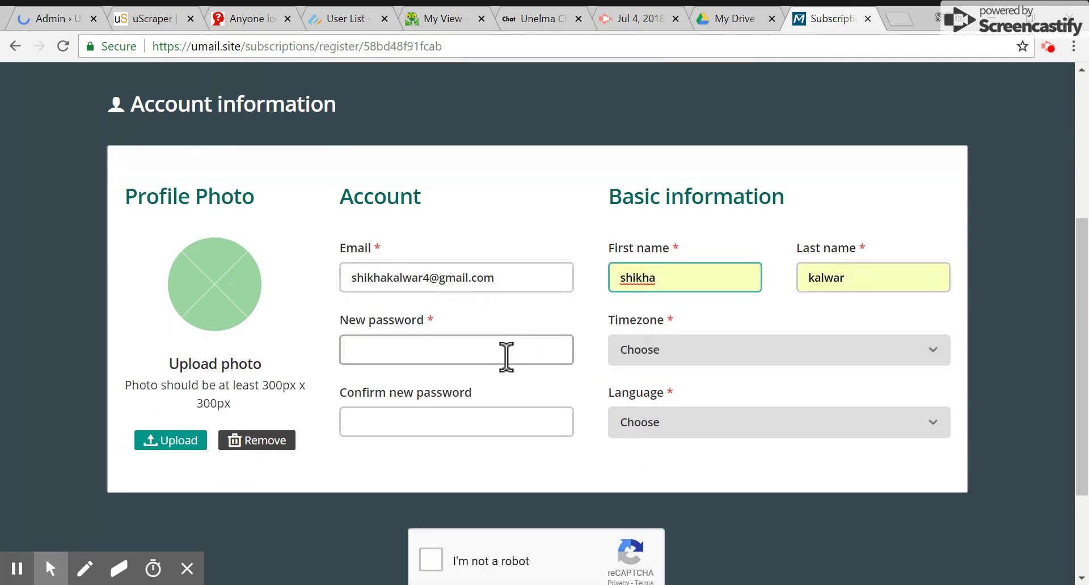
pyautogui.click(505, 356)
pyautogui.write('**********')
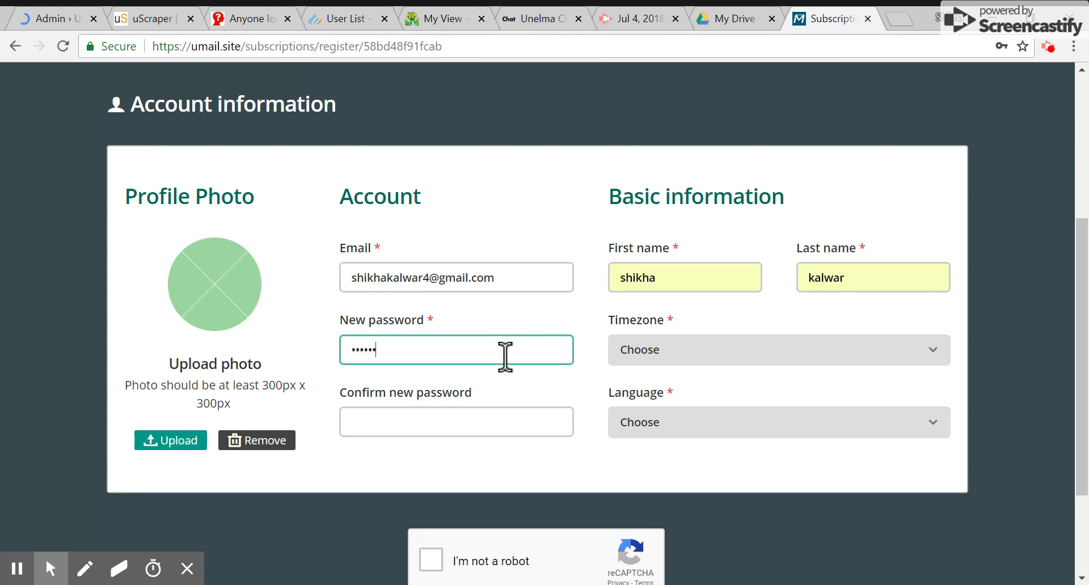
pyautogui.write('**')
pyautogui.click(517, 420)
pyautogui.write('**')
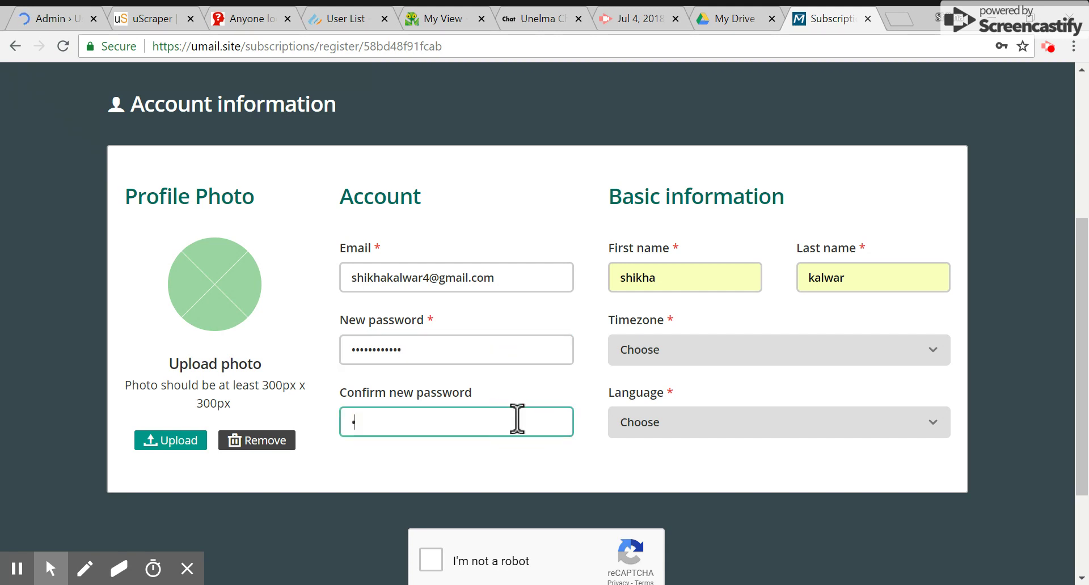
pyautogui.write('**********')
# Set the timezone to (GMT+05:45) Asia/Kathmandu and the language to English.
pyautogui.click(723, 360)
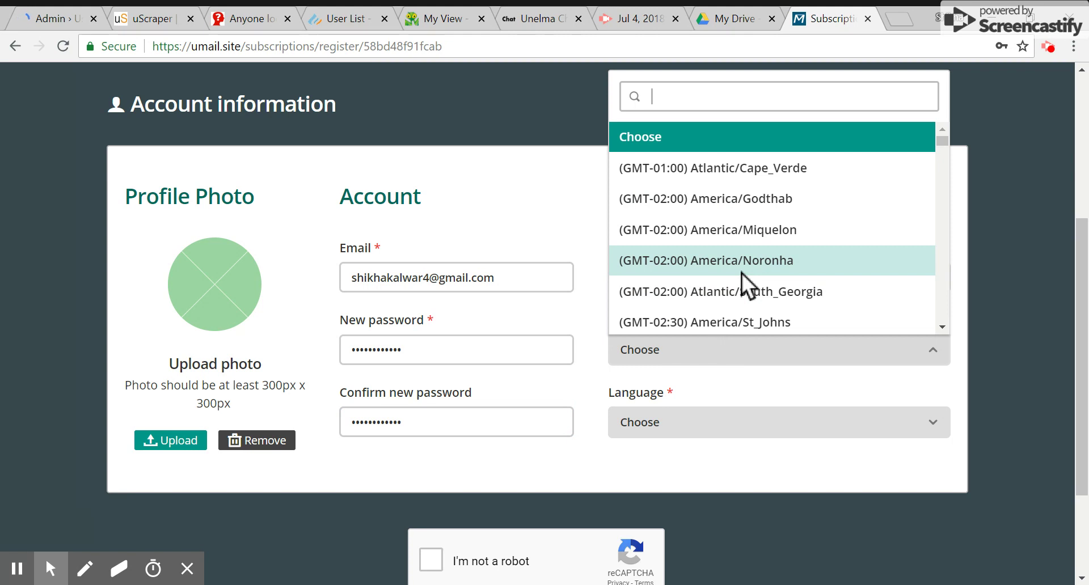
pyautogui.write('_')
pyautogui.press('BackSpace')
pyautogui.write('+')
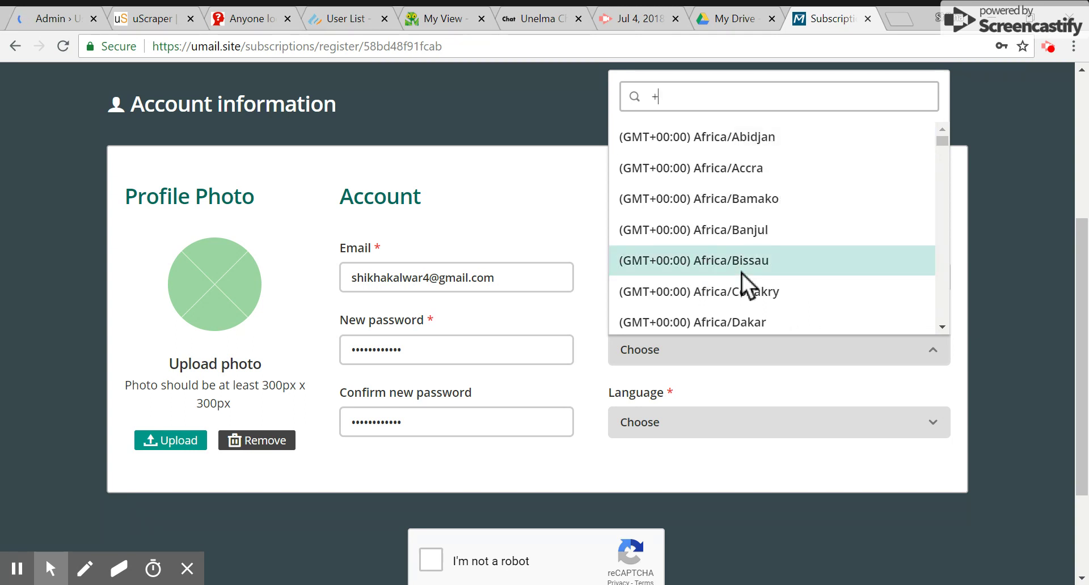
pyautogui.write('05')
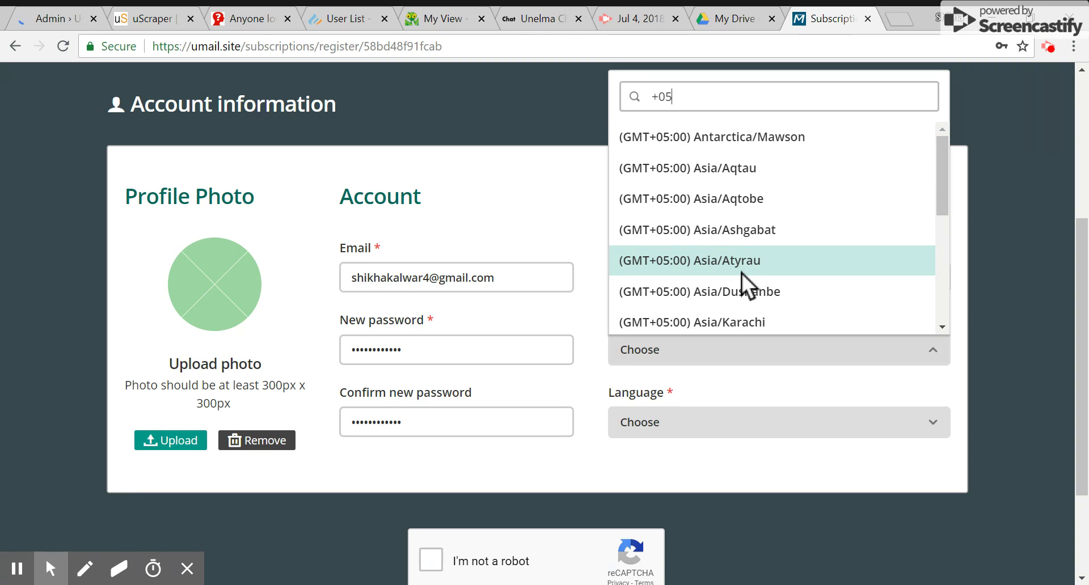
pyautogui.write('.')
pyautogui.press('BackSpace')
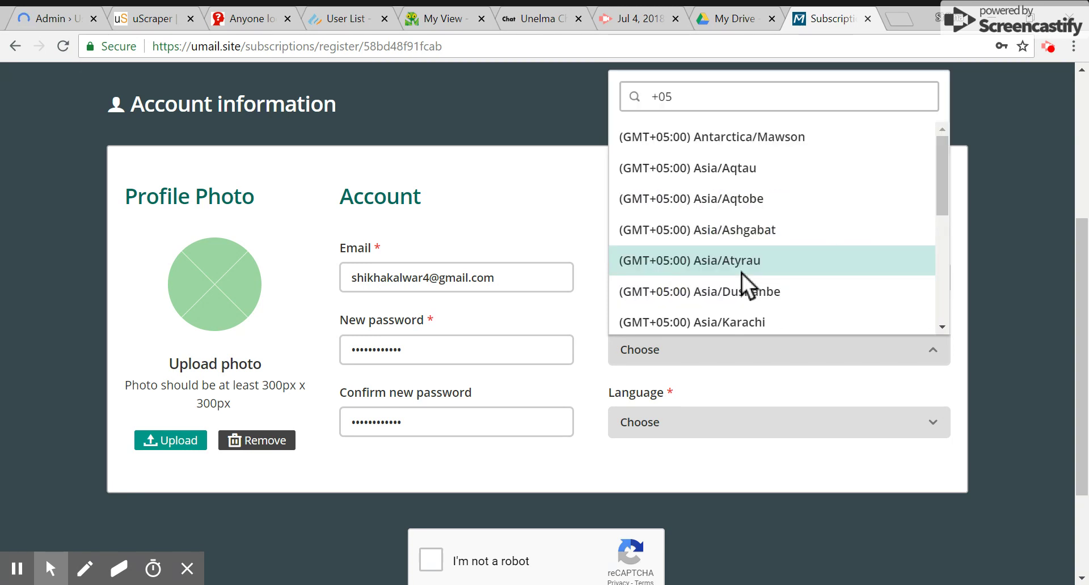
pyautogui.write(':45')
pyautogui.click(743, 318)
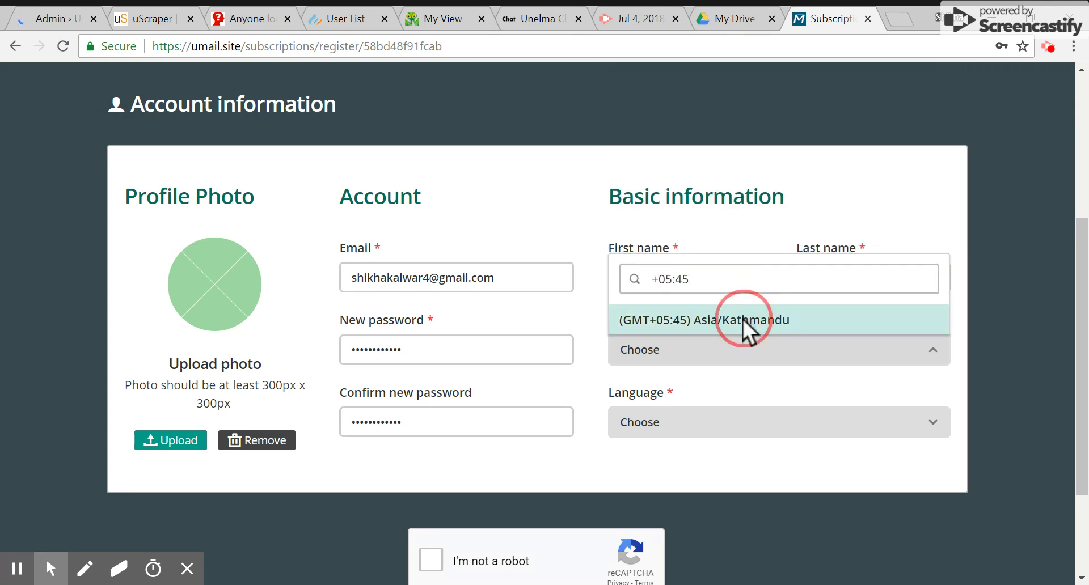
pyautogui.click(726, 423)
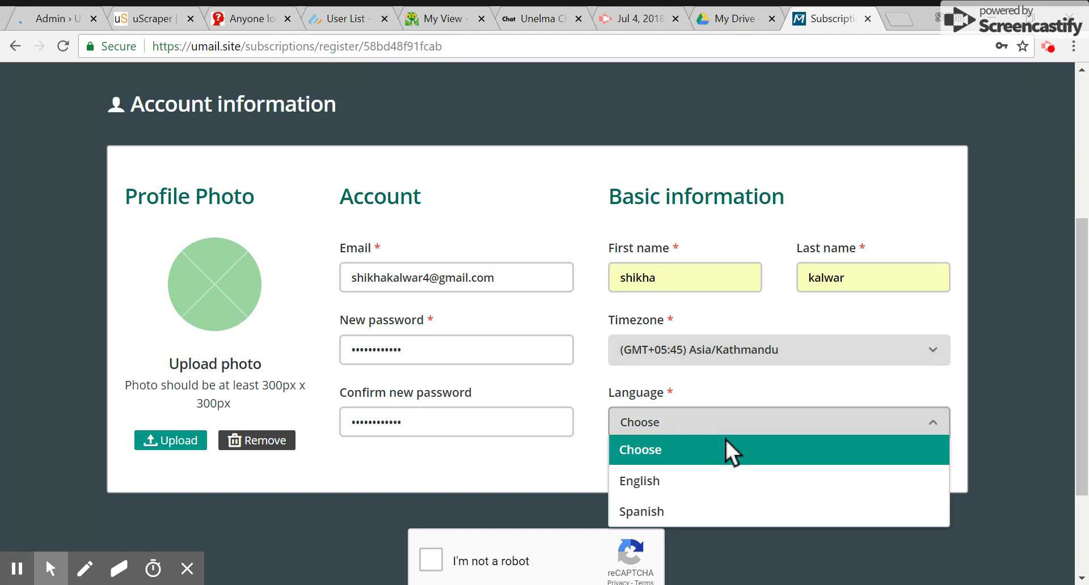
pyautogui.click(723, 481)
# Complete the reCAPTCHA check, submit the registration form and read the confirmation instructions.
pyautogui.scroll(-3, 722, 479)
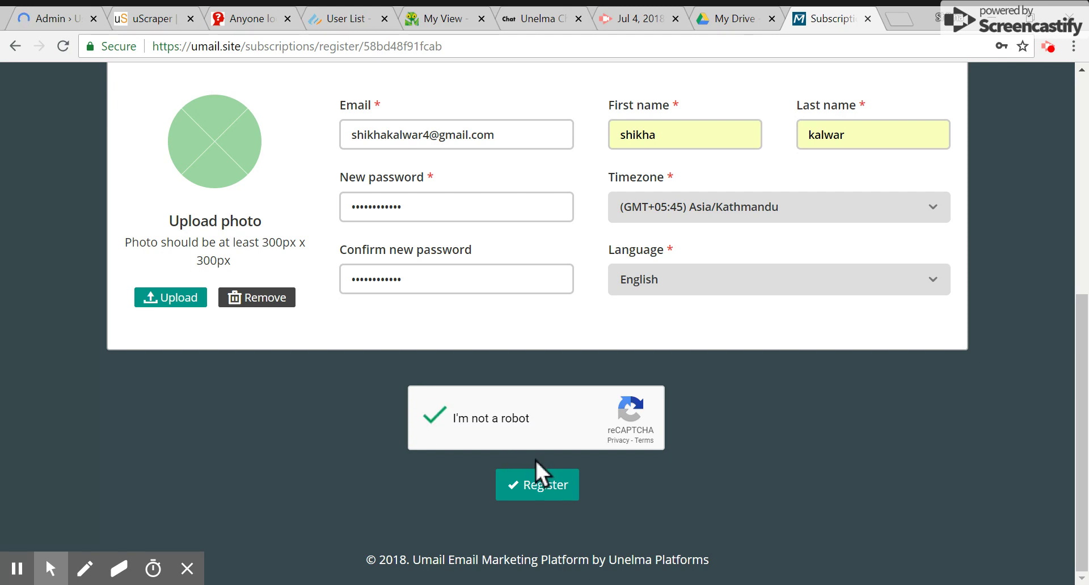
pyautogui.click(560, 491)
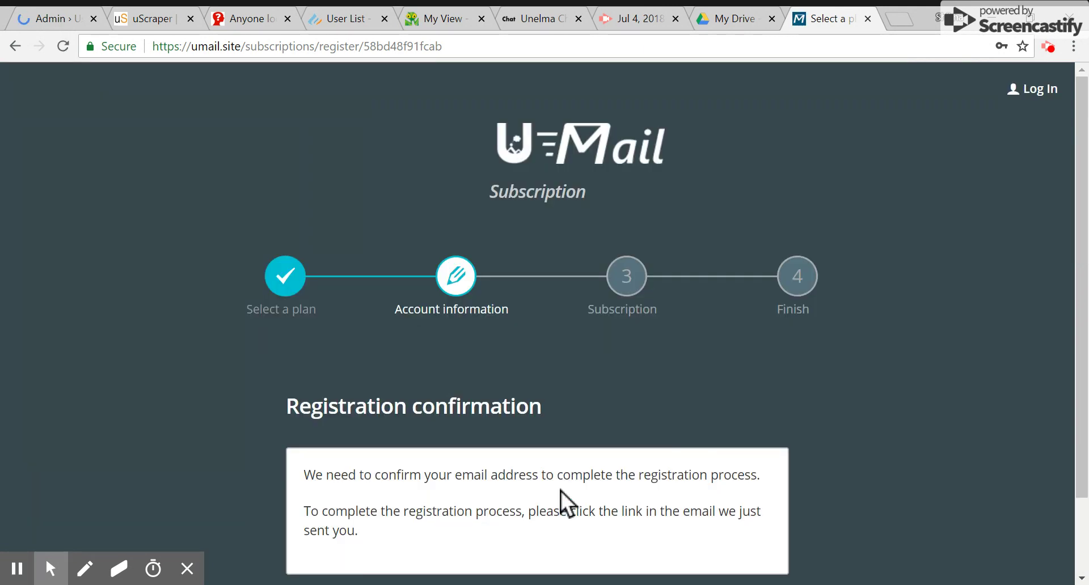
pyautogui.scroll(-1, 560, 491)
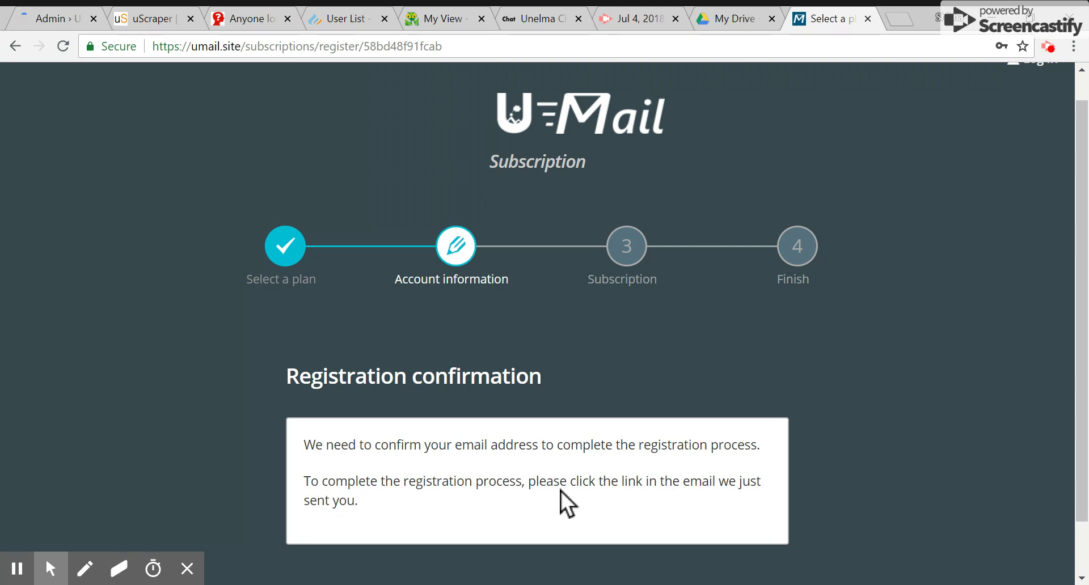
pyautogui.scroll(-1, 561, 491)
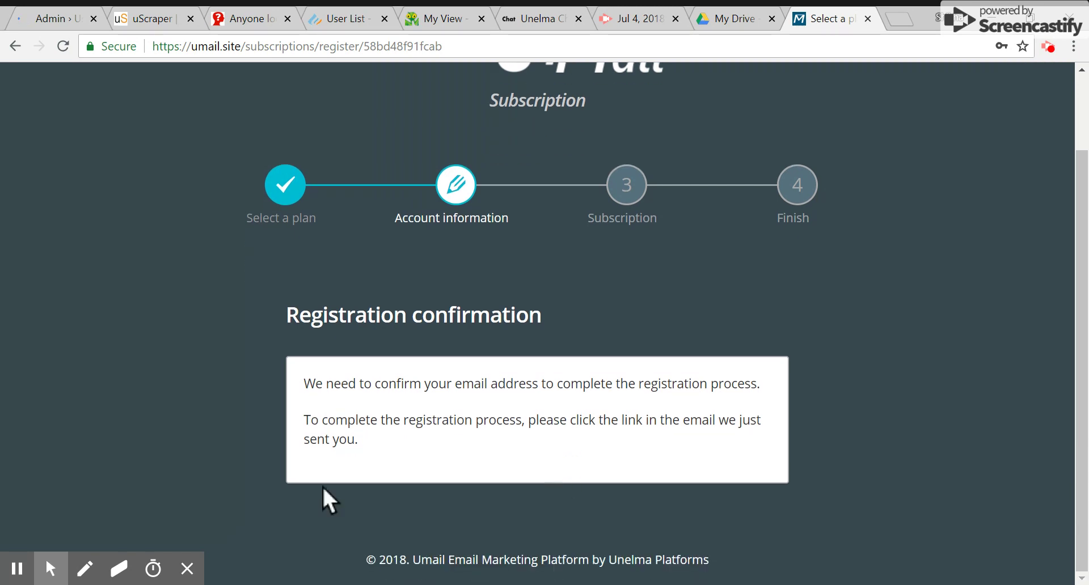
# Switch to Gmail and reload the inbox to check for new mail.
pyautogui.click(17, 568)
pyautogui.click(17, 569)
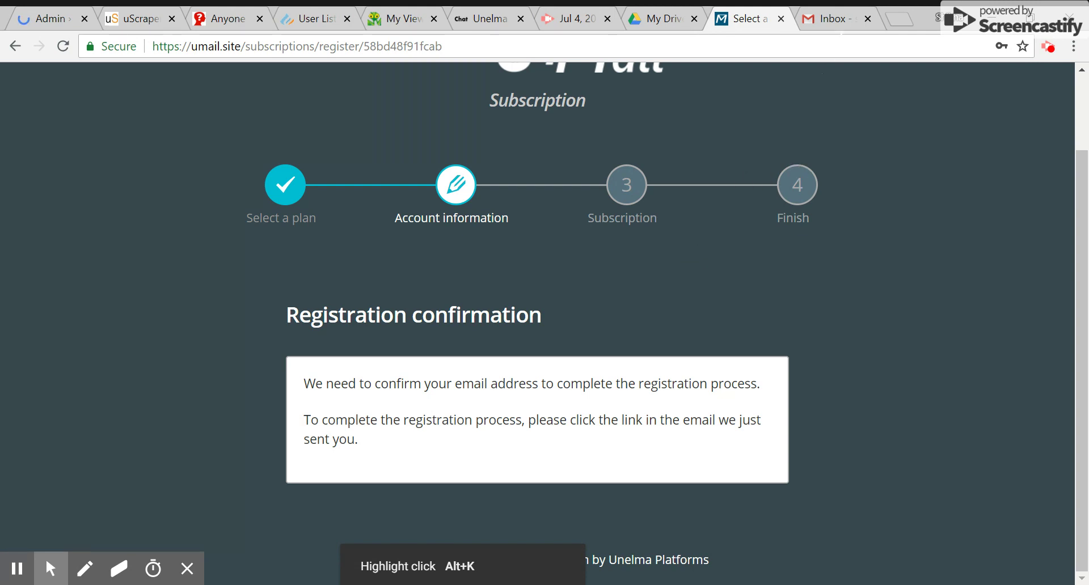
pyautogui.click(833, 23)
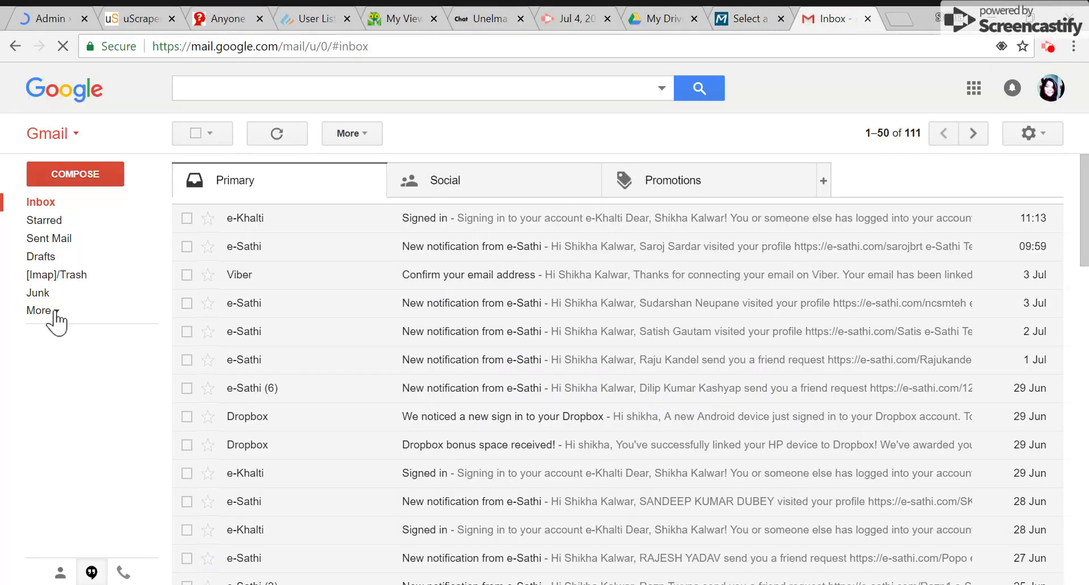
pyautogui.click(40, 311)
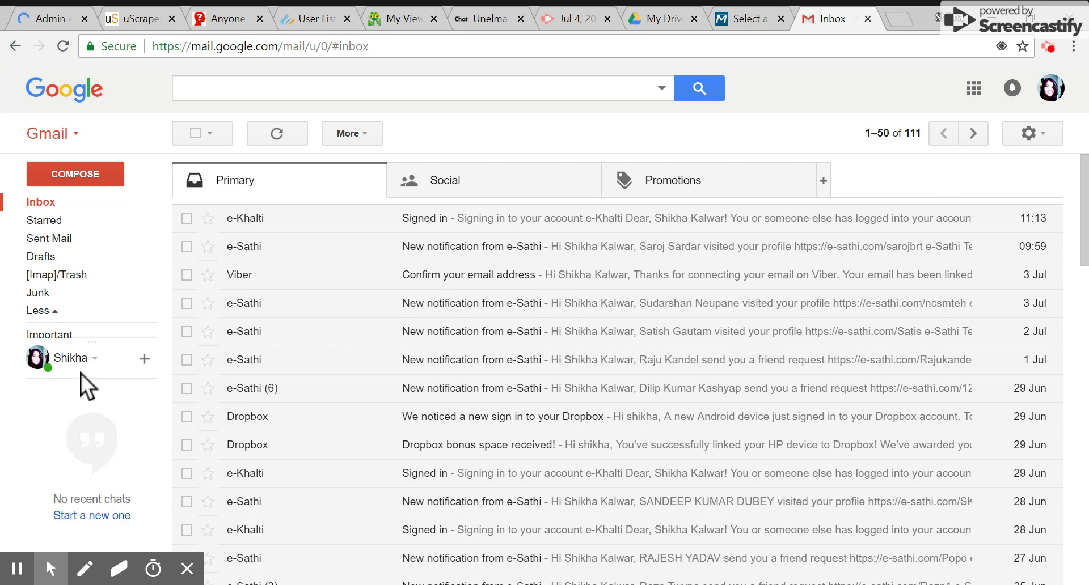
pyautogui.moveTo(110, 292)
pyautogui.click(88, 209)
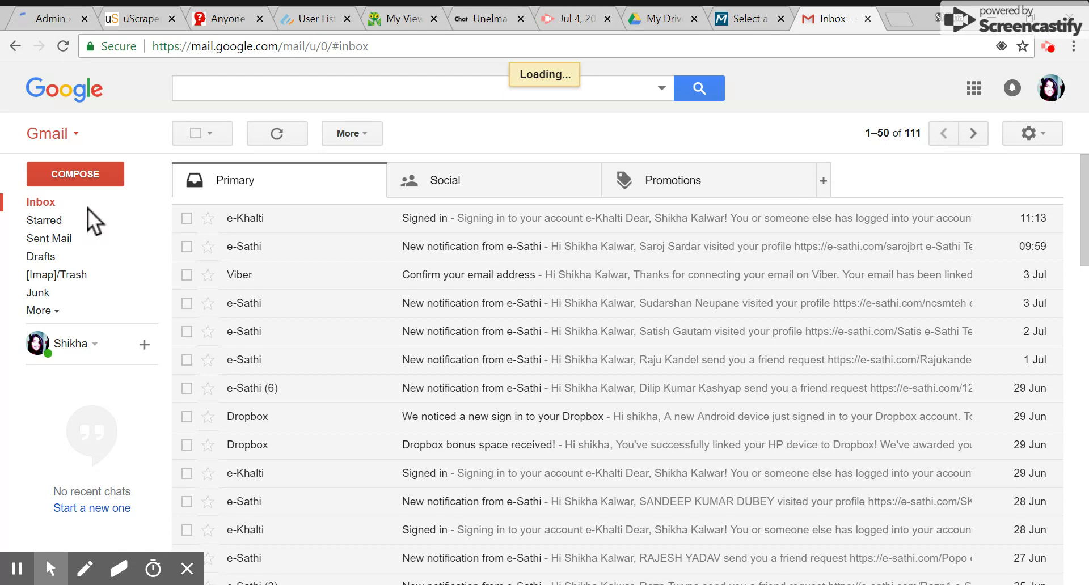
# Look through the inbox and open the Registration confirmation email from Umail.
pyautogui.scroll(-8, 273, 302)
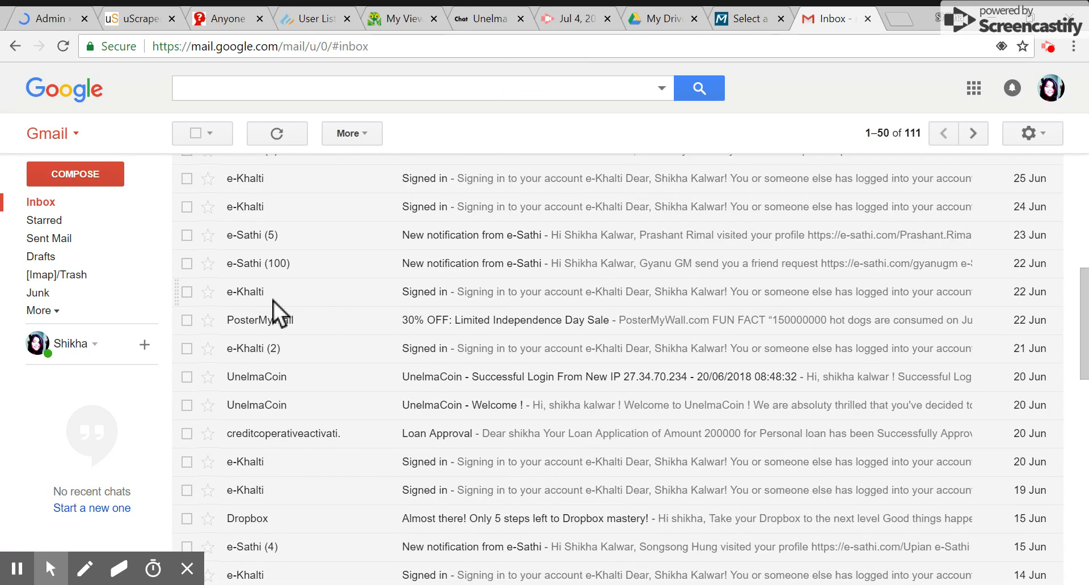
pyautogui.scroll(-5, 273, 301)
pyautogui.scroll(15, 274, 301)
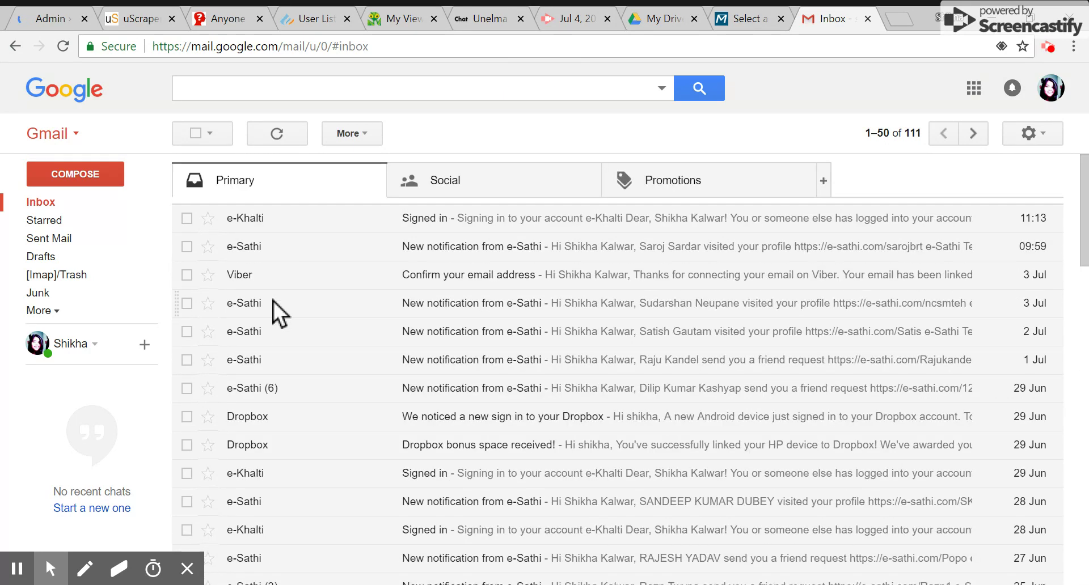
pyautogui.click(17, 568)
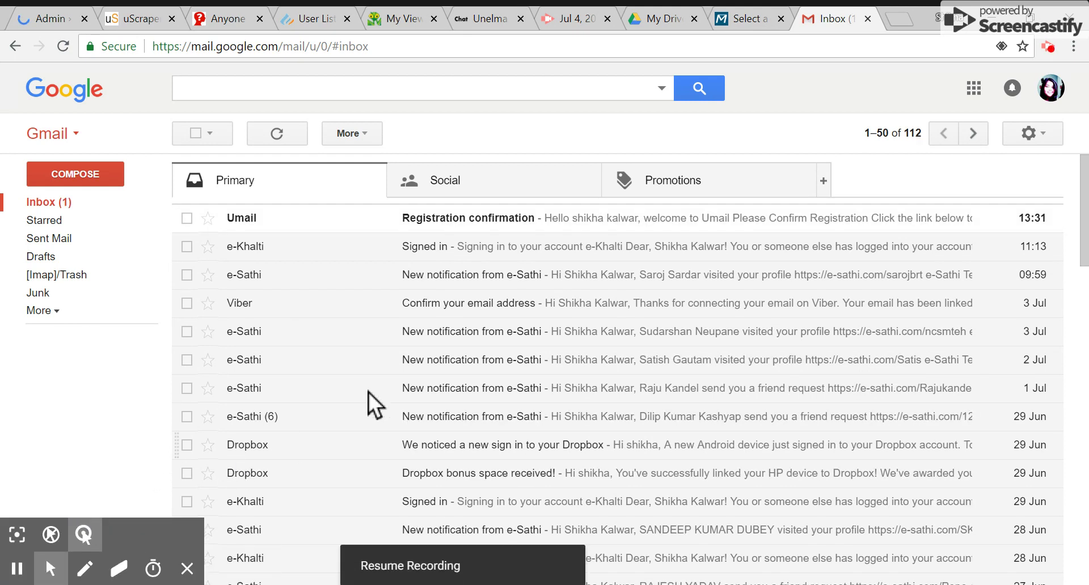
pyautogui.click(515, 218)
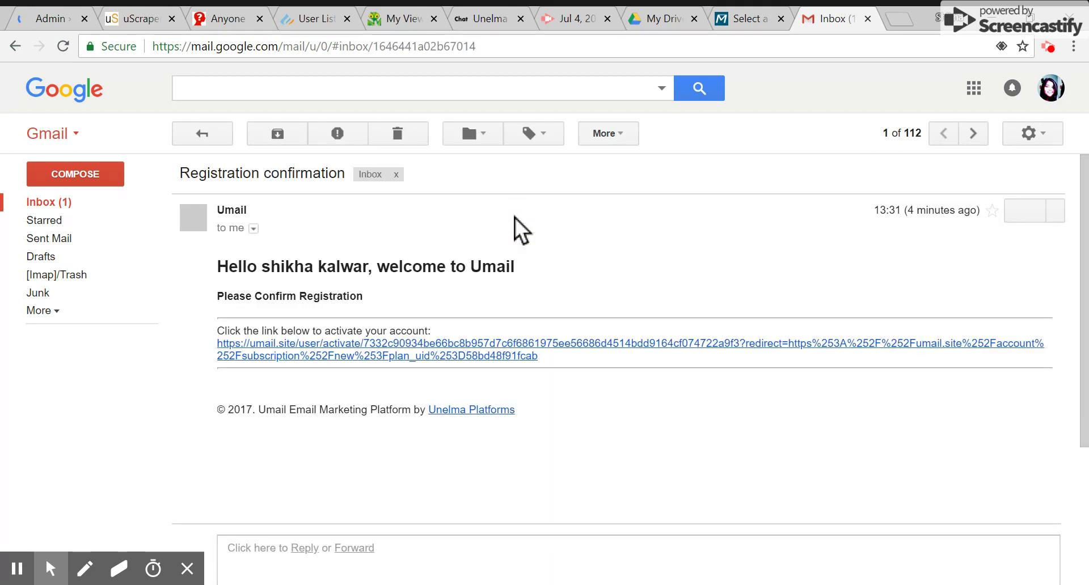
# Activate the account through the link in the Umail confirmation email, proceeding to umail.site and acknowledging the activation notice.
pyautogui.click(489, 345)
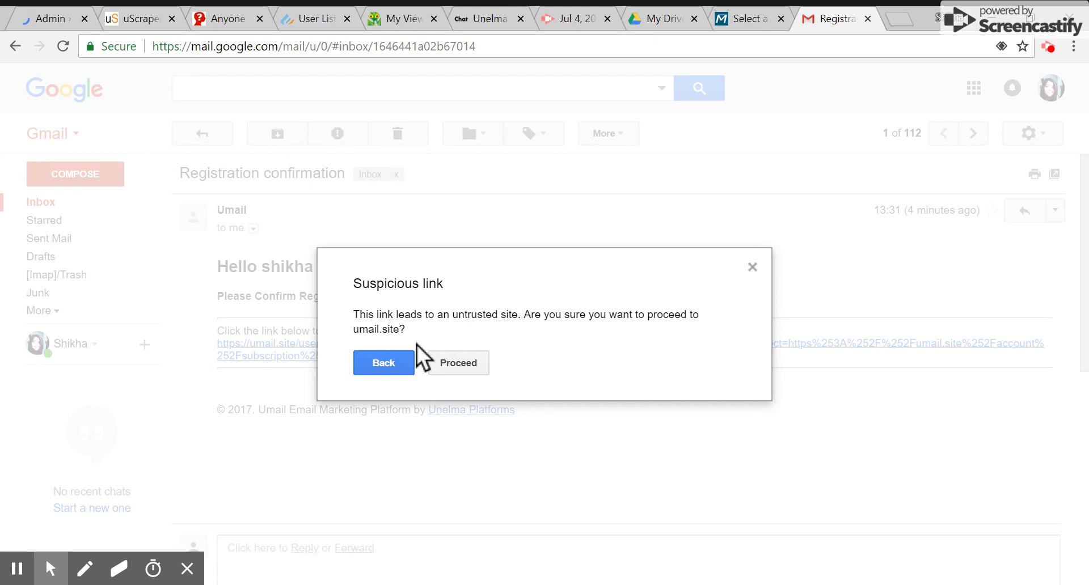
pyautogui.click(448, 366)
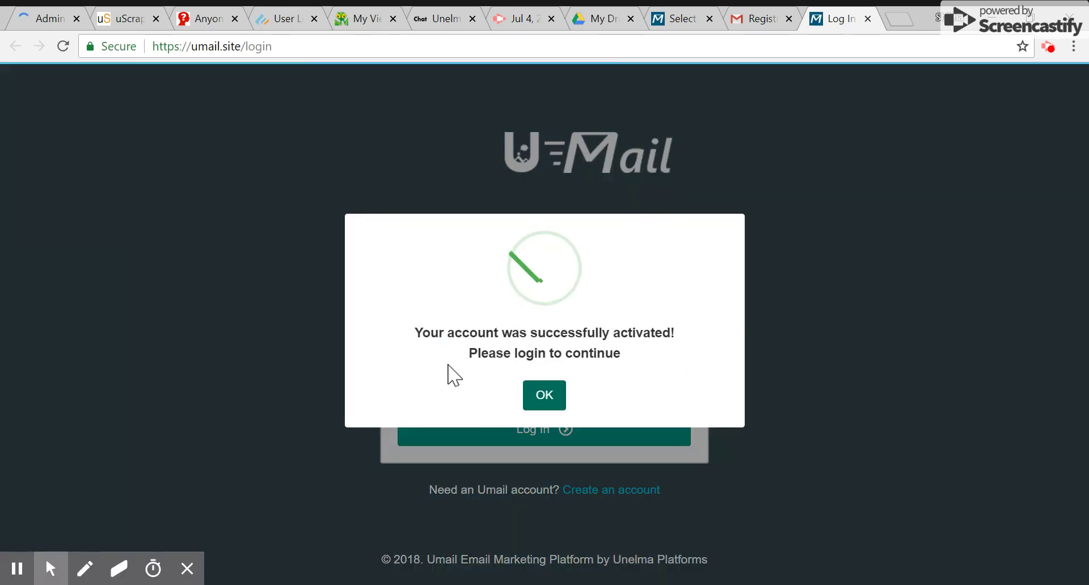
pyautogui.click(550, 394)
# Log in to Umail with the account's email address and password, staying logged in.
pyautogui.click(542, 297)
pyautogui.press('Down')
pyautogui.press('Return')
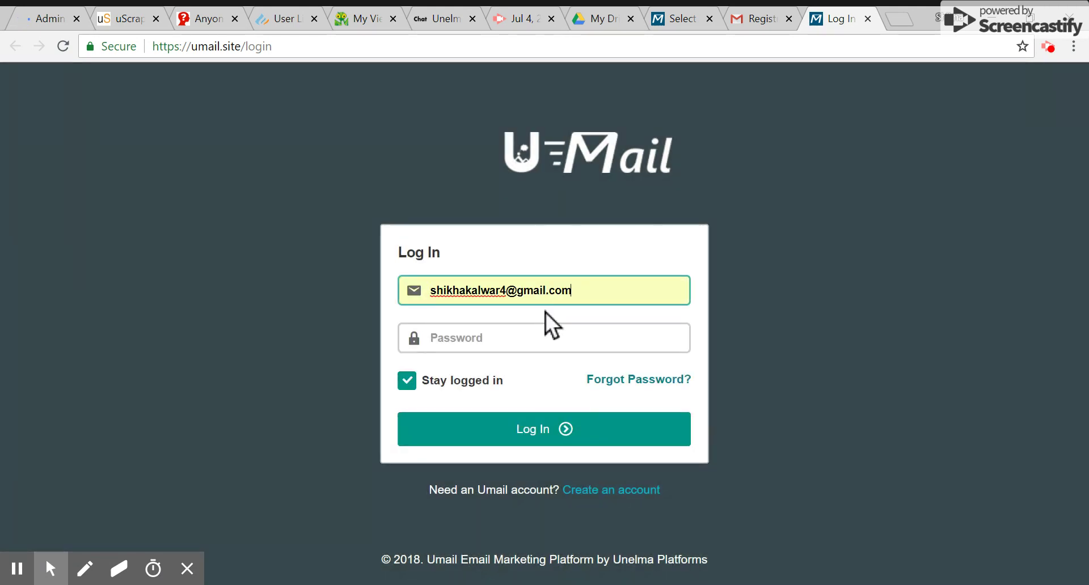
pyautogui.click(550, 336)
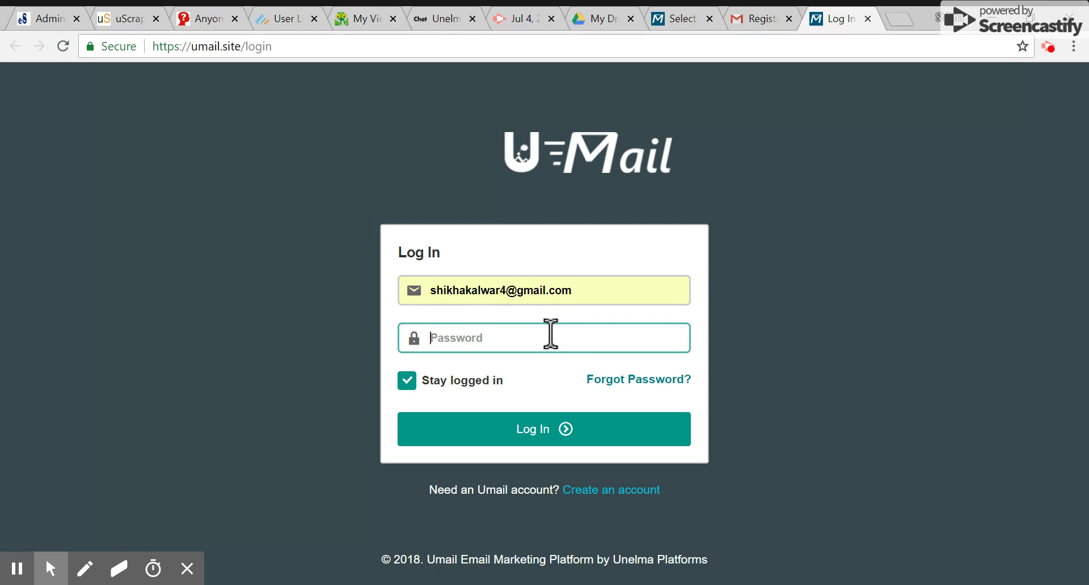
pyautogui.write('••••••••••')
pyautogui.click(561, 429)
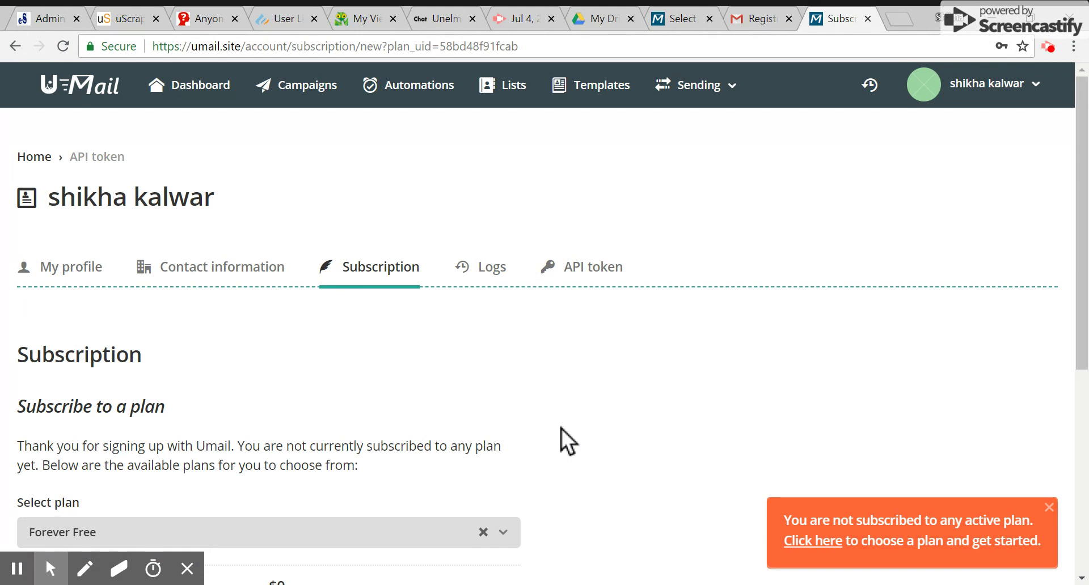
# Subscribe the account to the Forever Free plan and acknowledge the subscription notice.
pyautogui.click(815, 546)
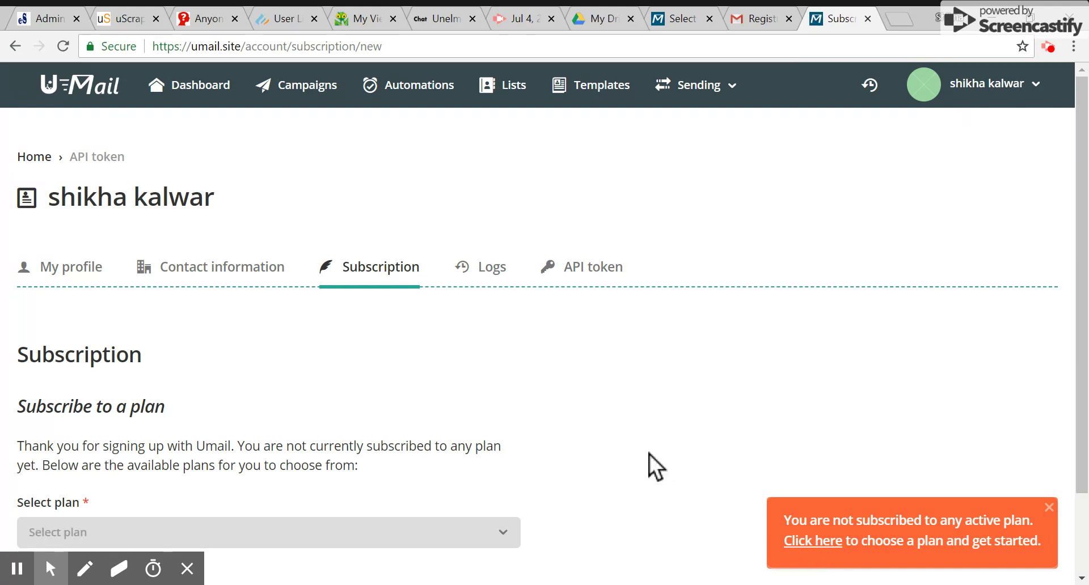
pyautogui.scroll(-3, 649, 454)
pyautogui.click(500, 438)
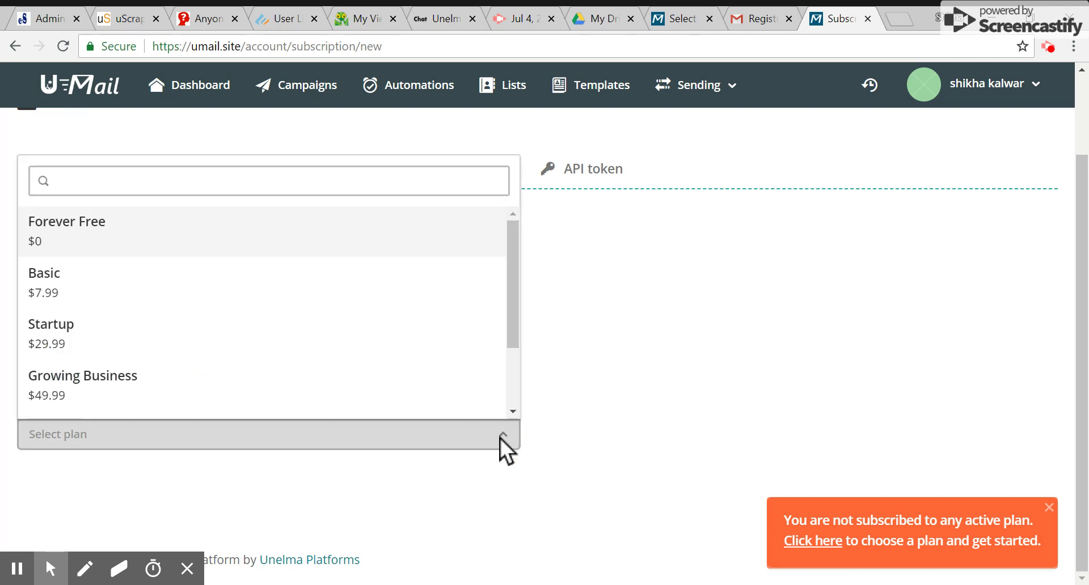
pyautogui.click(404, 229)
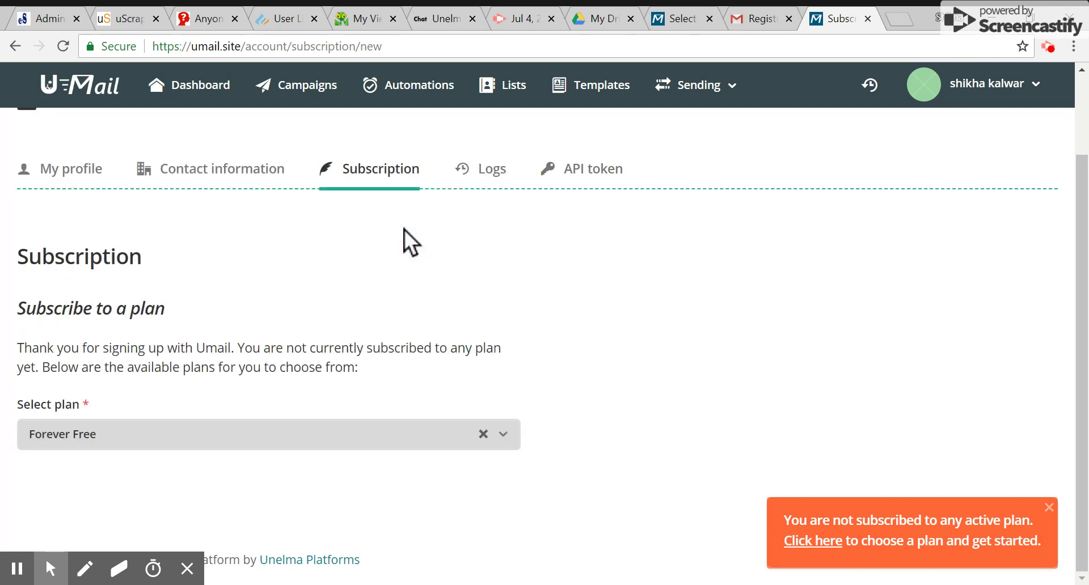
pyautogui.scroll(-5, 404, 230)
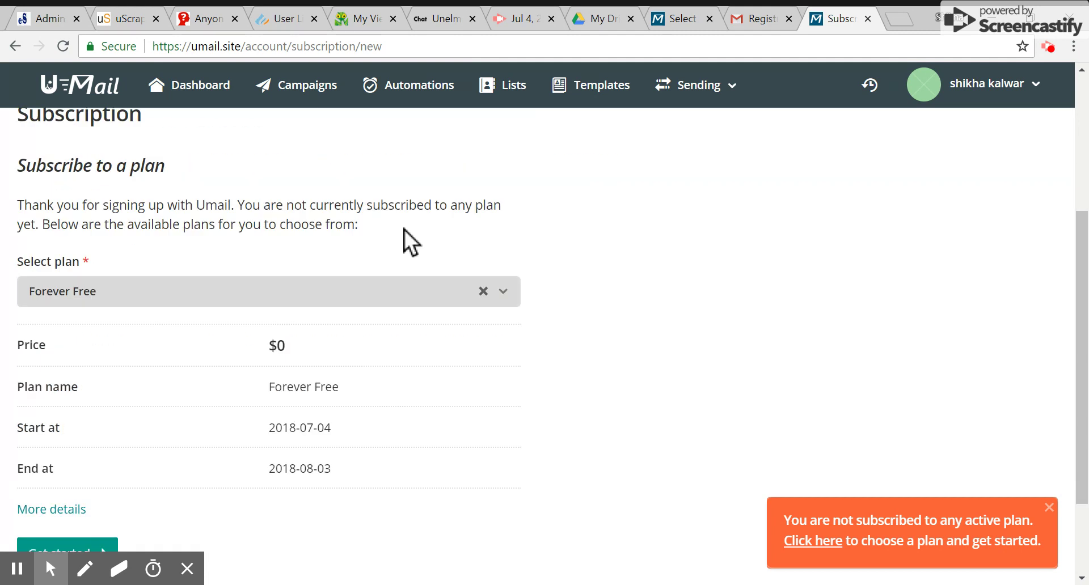
pyautogui.click(90, 430)
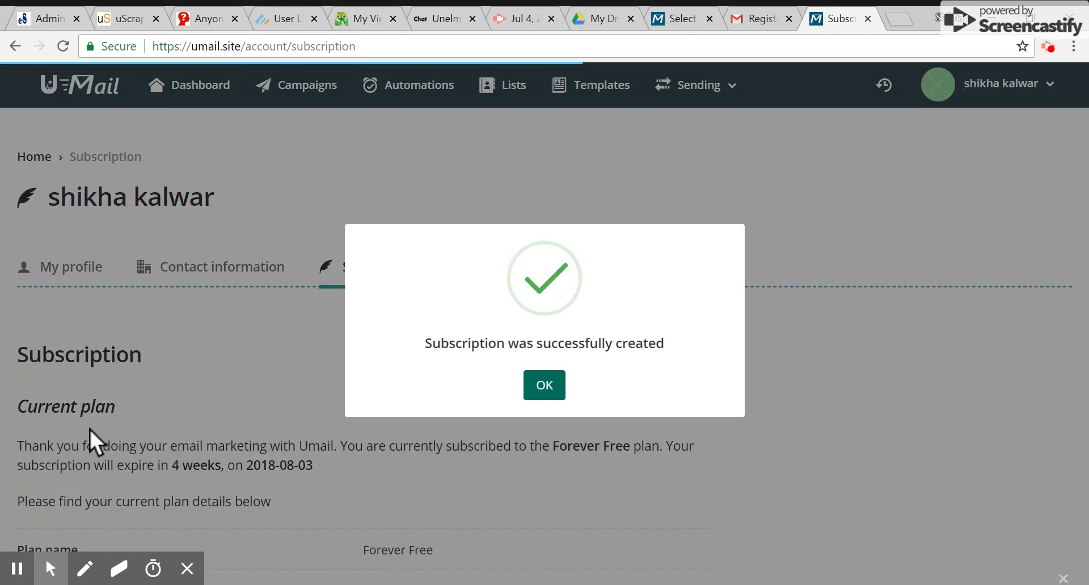
pyautogui.click(537, 390)
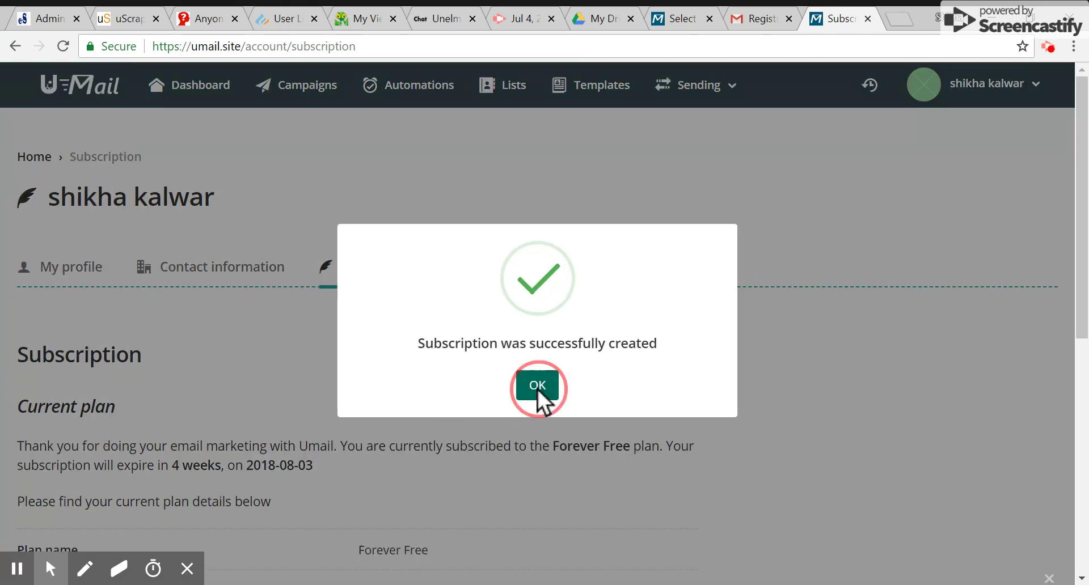
# Look through the Dashboard, Campaigns, Automations, Lists and Templates pages and the Sending options.
pyautogui.click(220, 91)
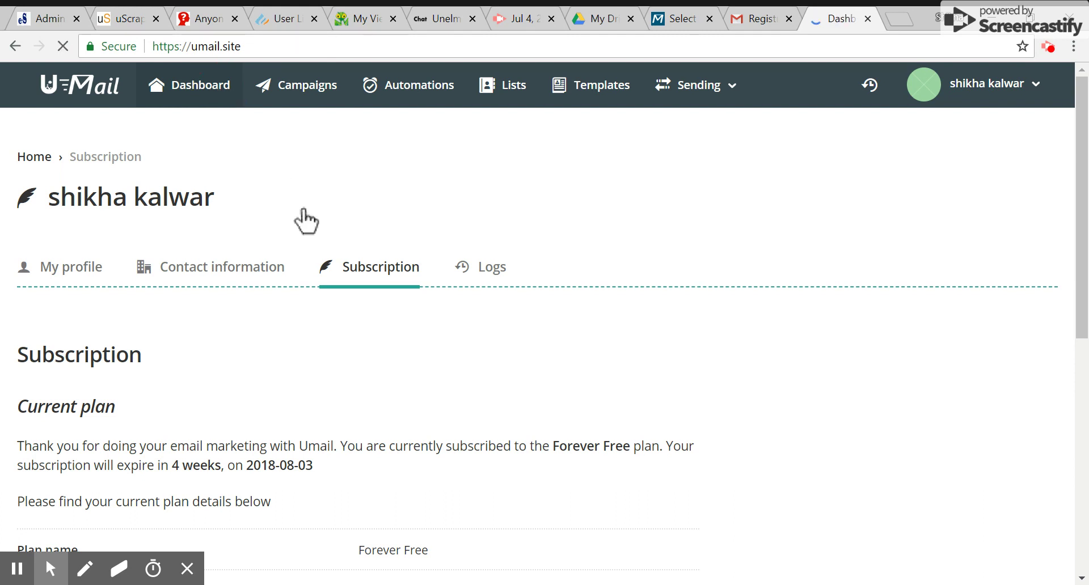
pyautogui.click(95, 264)
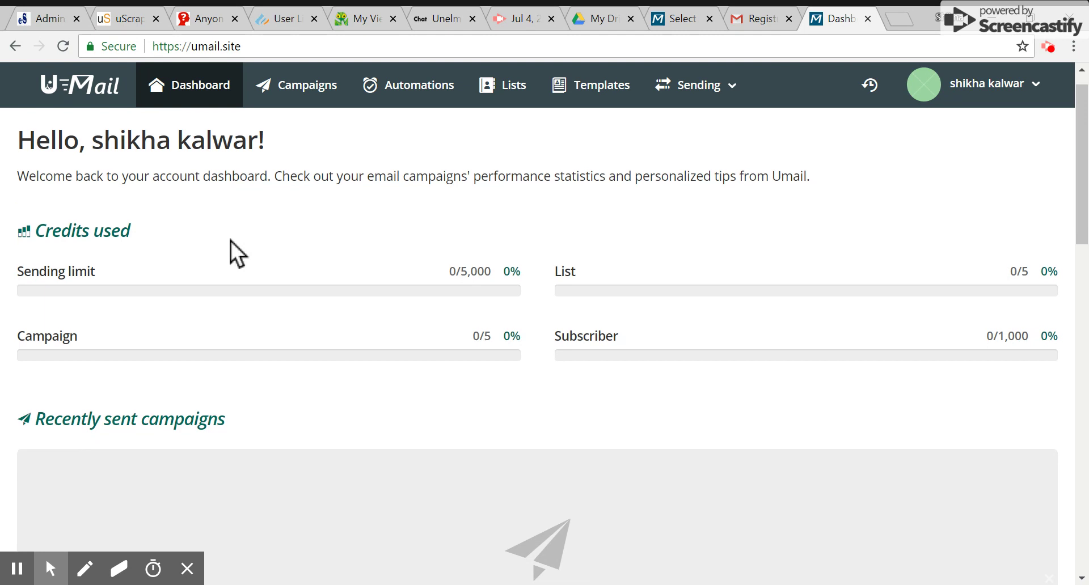
pyautogui.click(326, 88)
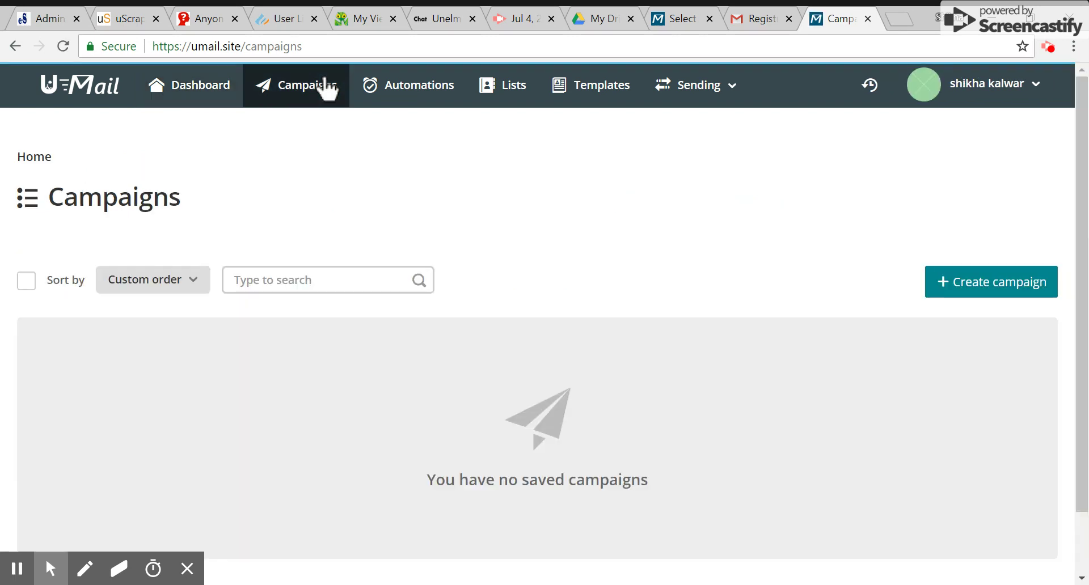
pyautogui.click(404, 101)
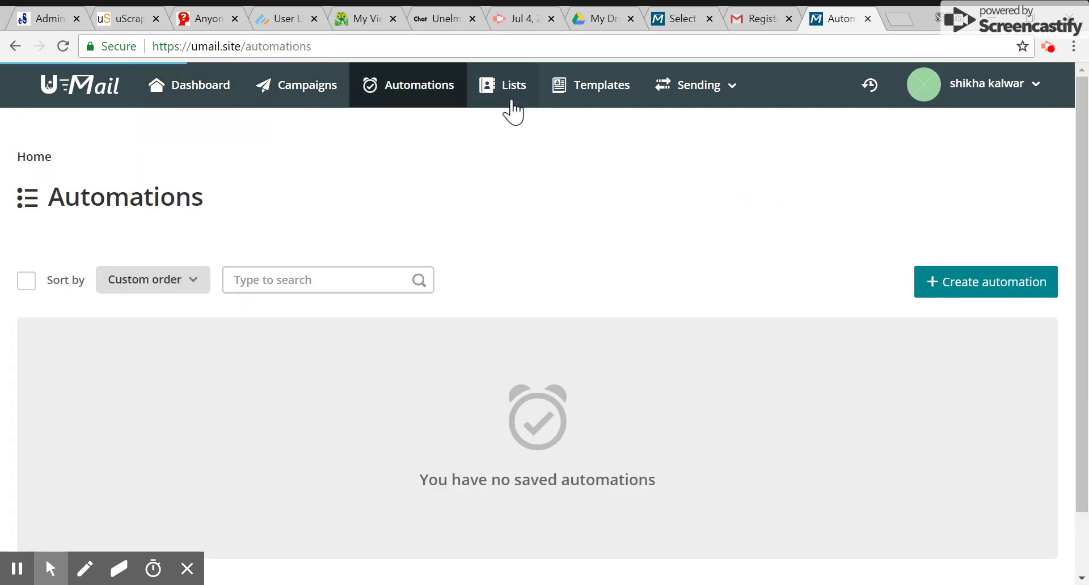
pyautogui.click(512, 100)
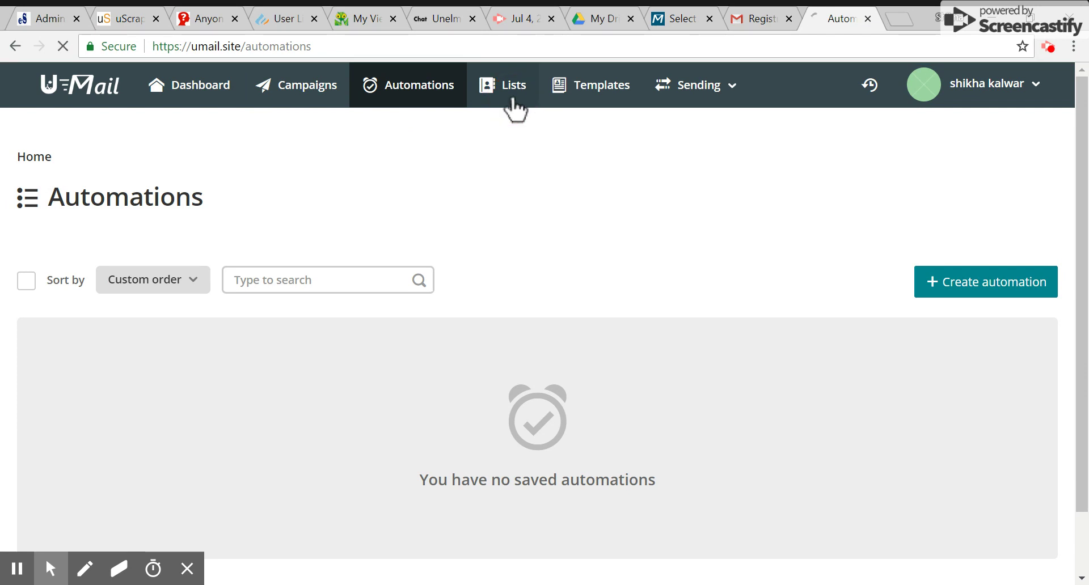
pyautogui.click(574, 101)
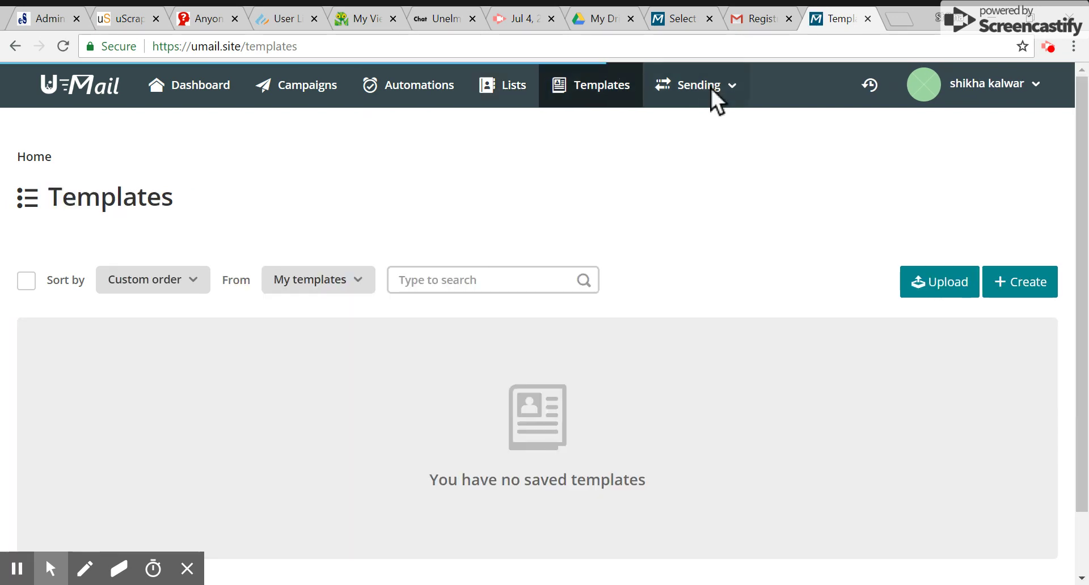
pyautogui.click(711, 88)
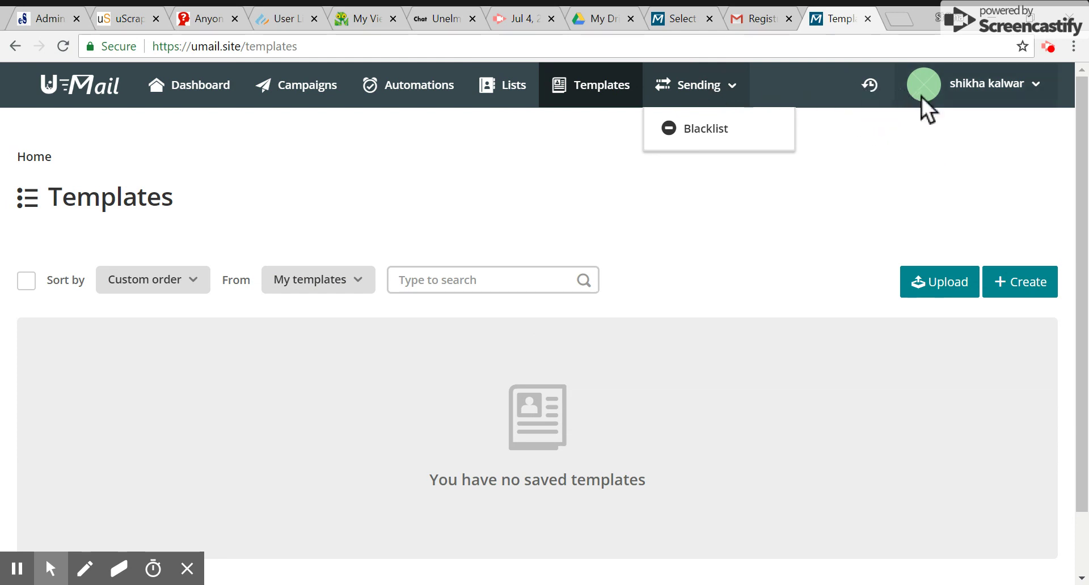
# Log out of the Umail account.
pyautogui.click(963, 92)
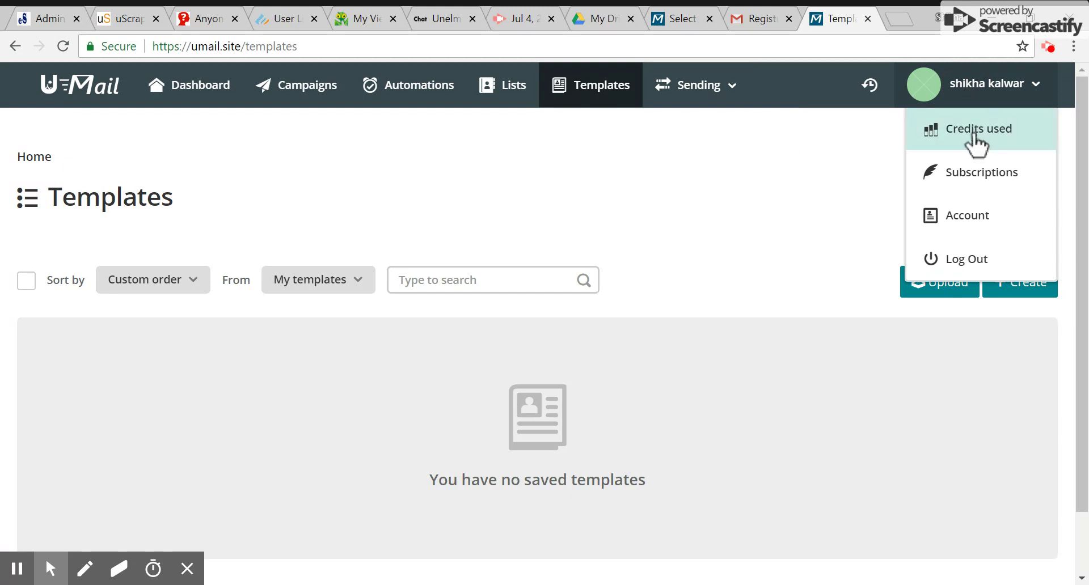
pyautogui.click(976, 264)
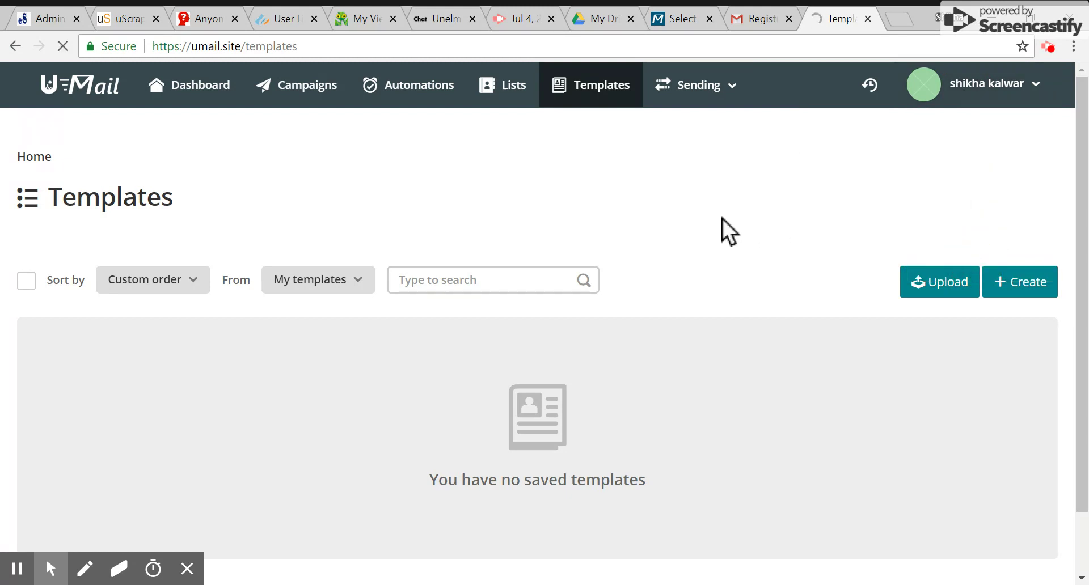